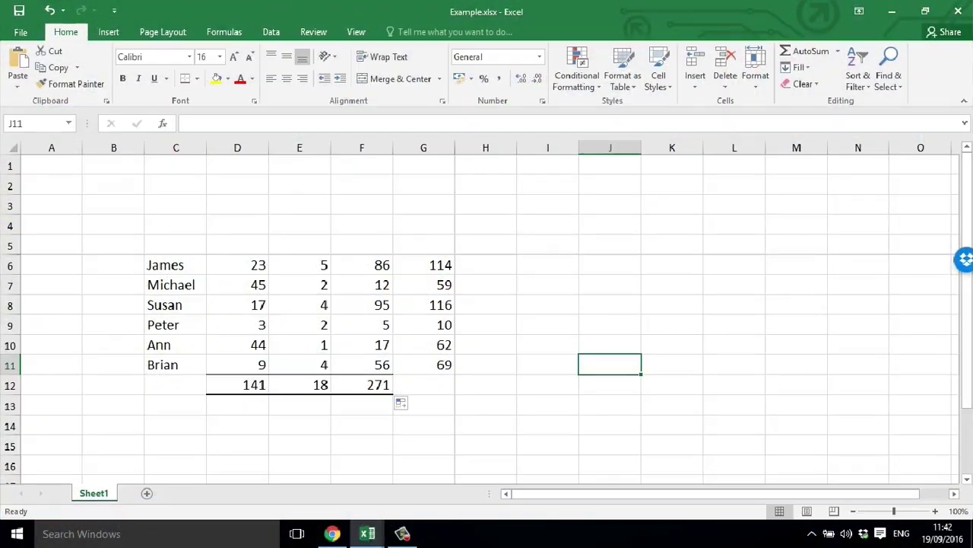
Copy the F12 total formula across into G12 with the fill handle.
{"action": "left_click", "coordinate": [361, 384]}
{"action": "left_click_drag", "start_coordinate": [393, 394], "coordinate": [449, 387]}
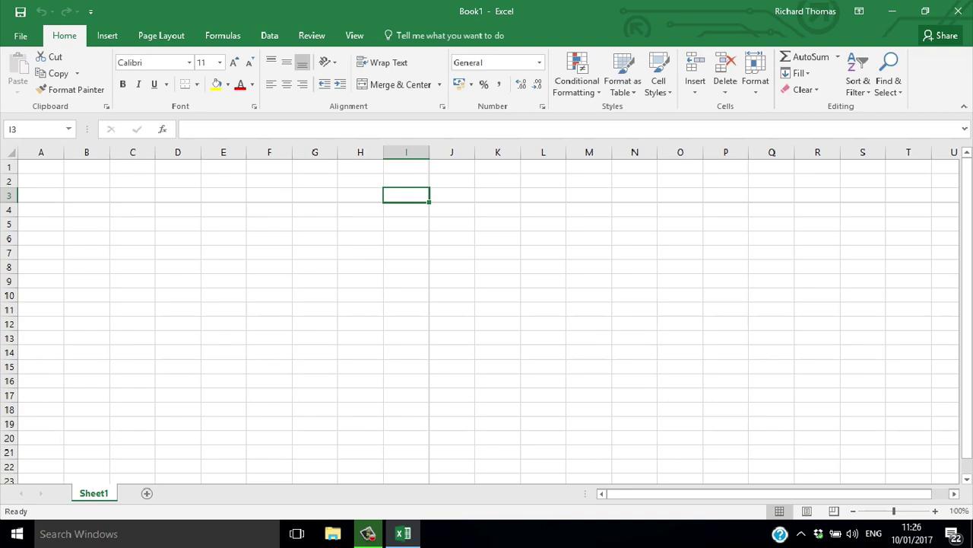
{"action": "type", "text": "7"}
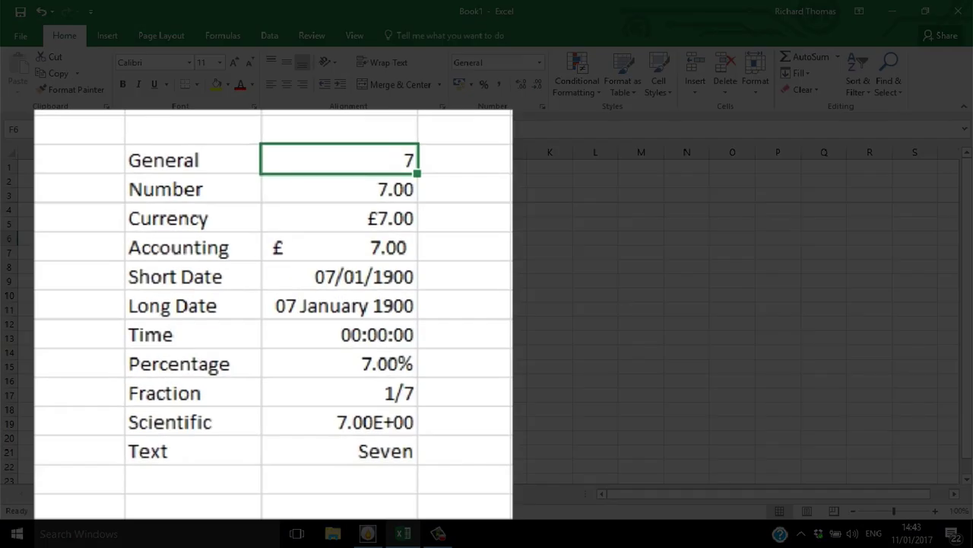
{"action": "key", "text": "Down"}
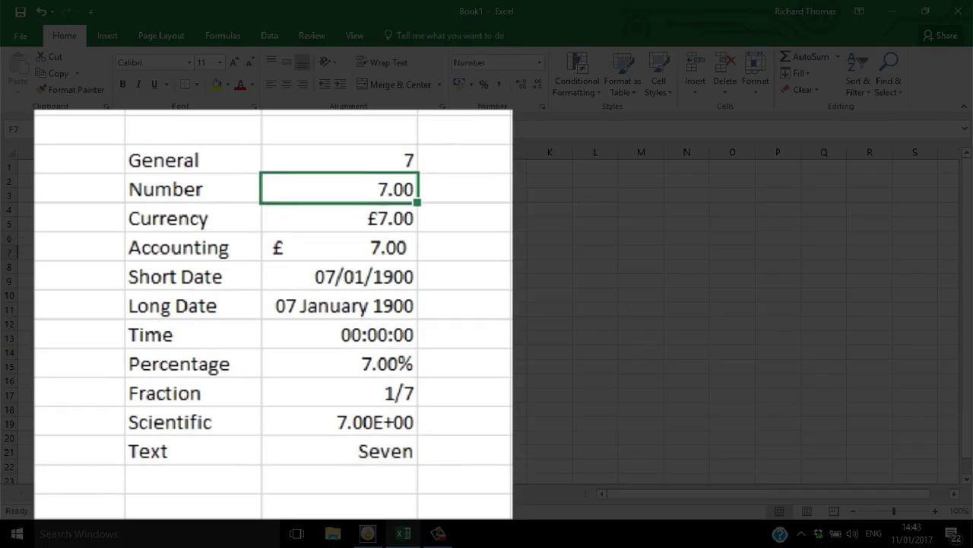
{"action": "key", "text": "Down"}
{"action": "key", "text": "Down"}
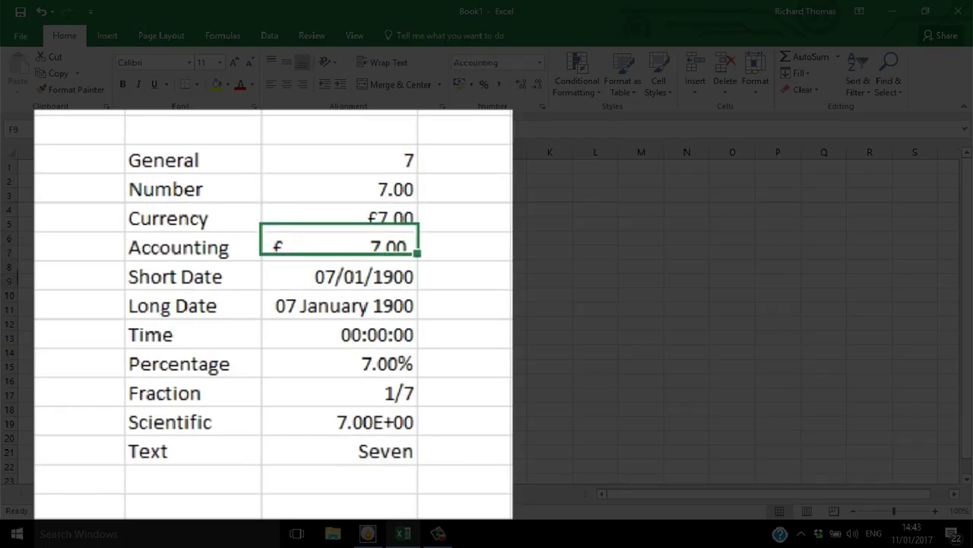
{"action": "key", "text": "Down"}
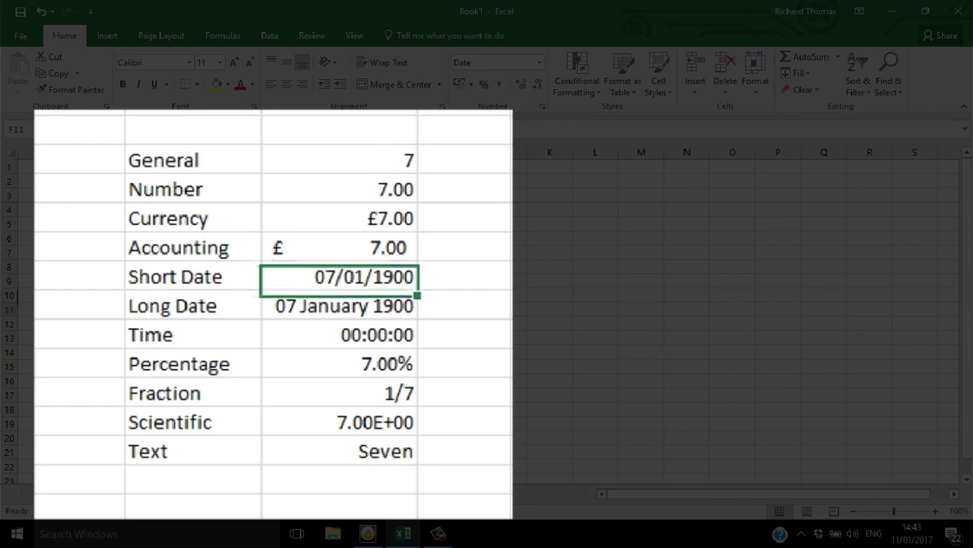
{"action": "key", "text": "Down"}
{"action": "key", "text": "Down"}
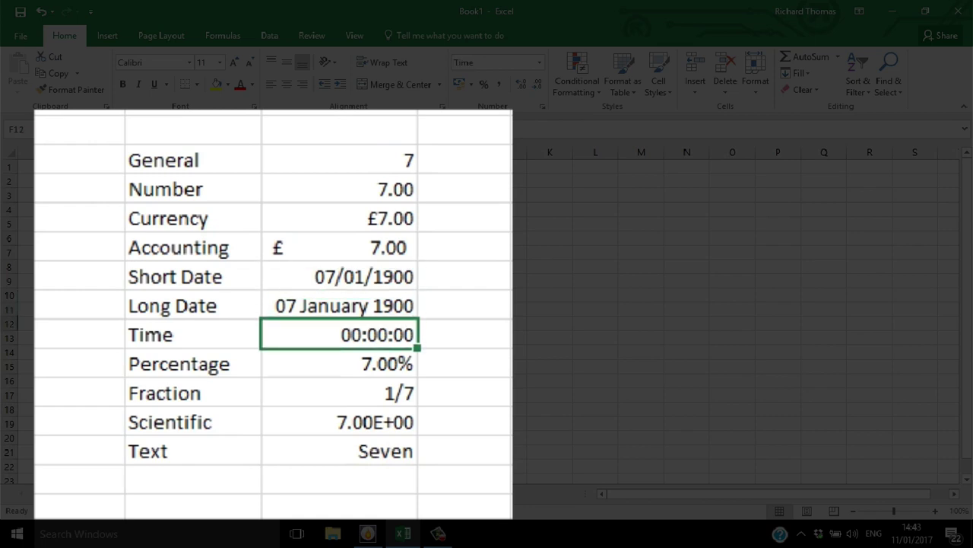
{"action": "key", "text": "Down"}
{"action": "key", "text": "Down"}
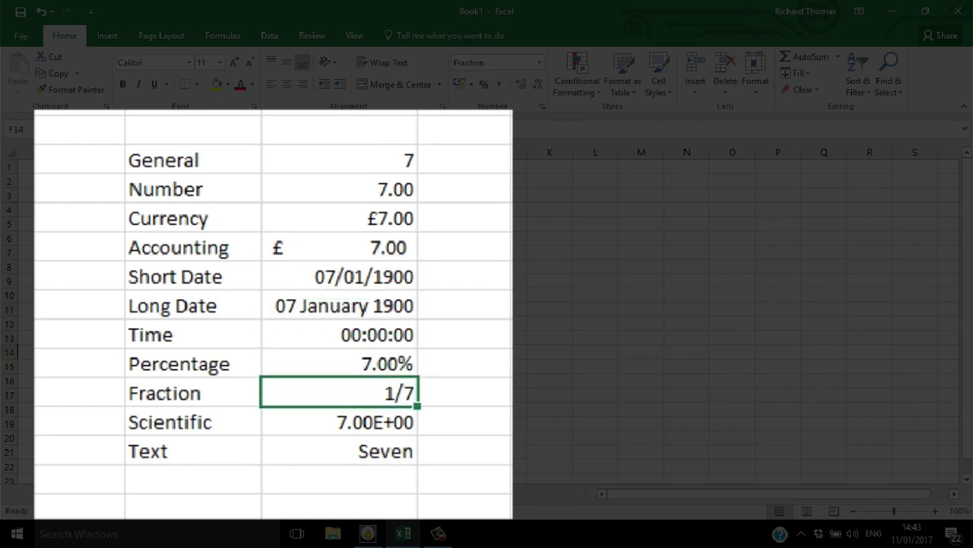
{"action": "key", "text": "Down"}
{"action": "key", "text": "Down"}
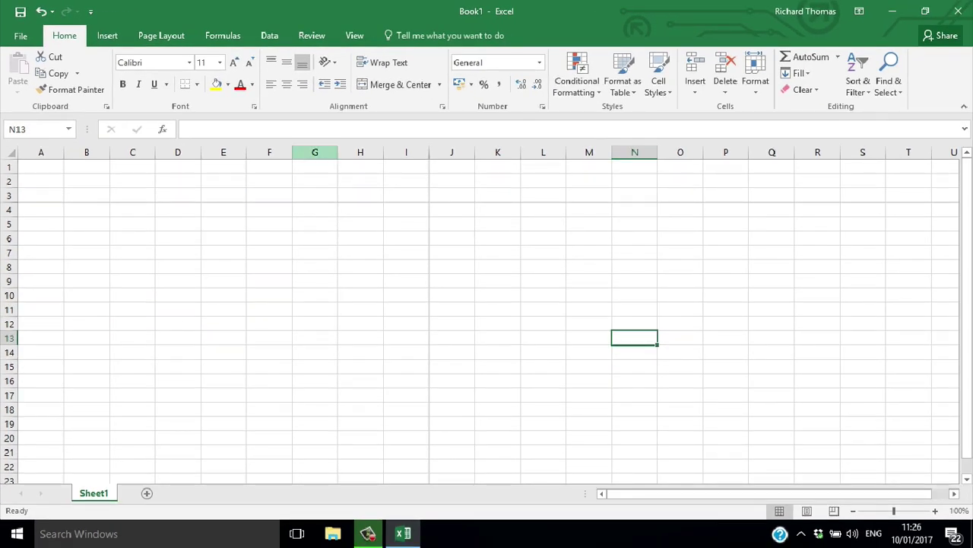
Apply the Number format to all of column H from the Home tab format list.
{"action": "left_click", "coordinate": [360, 152]}
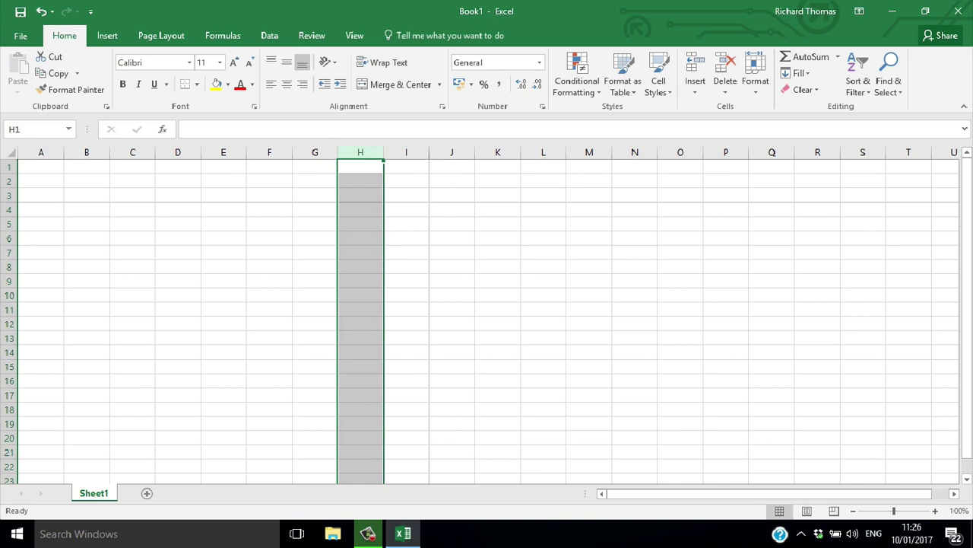
{"action": "left_click", "coordinate": [539, 62]}
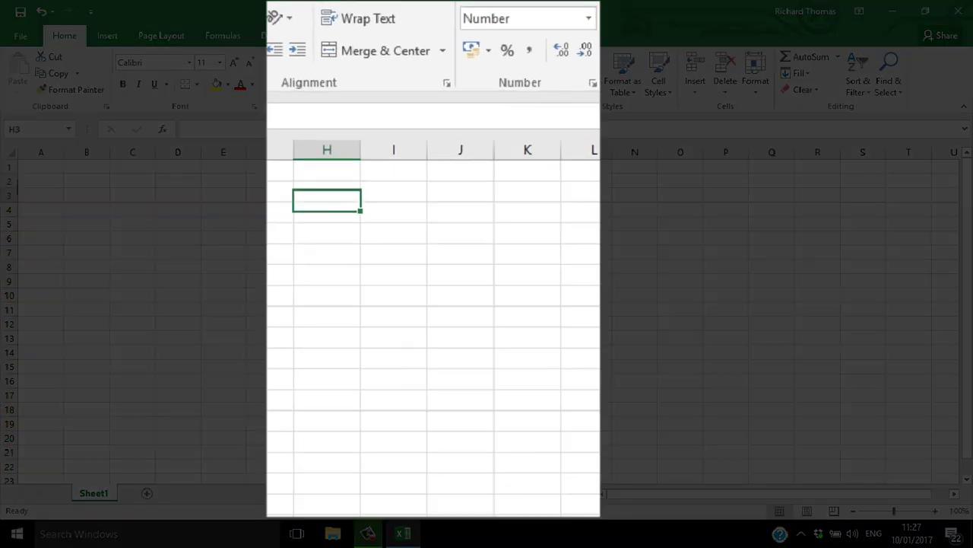
{"action": "key", "text": "Down"}
{"action": "key", "text": "Down"}
{"action": "key", "text": "Down"}
{"action": "key", "text": "Down"}
{"action": "key", "text": "Down"}
{"action": "key", "text": "Down"}
{"action": "key", "text": "Down"}
{"action": "key", "text": "Down"}
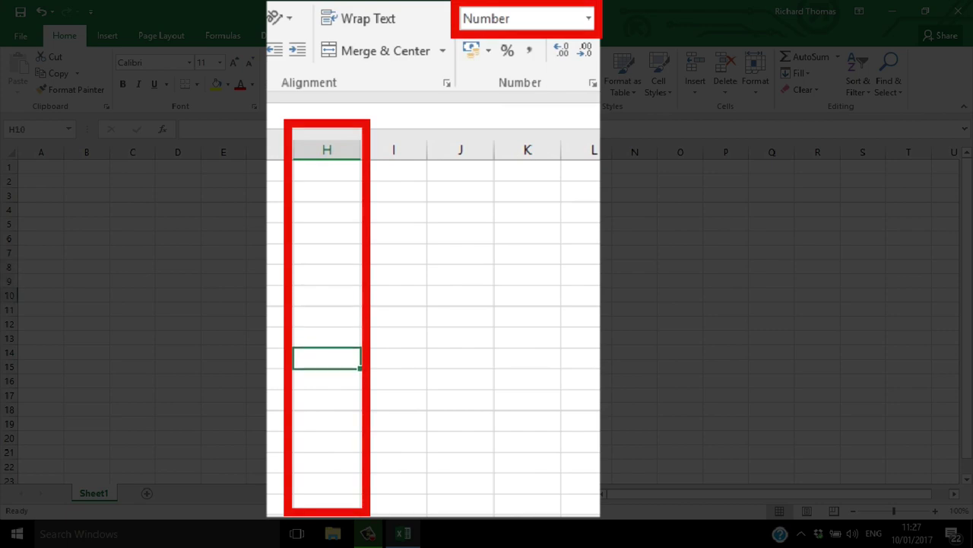
{"action": "key", "text": "Up"}
{"action": "key", "text": "Up"}
{"action": "key", "text": "Up"}
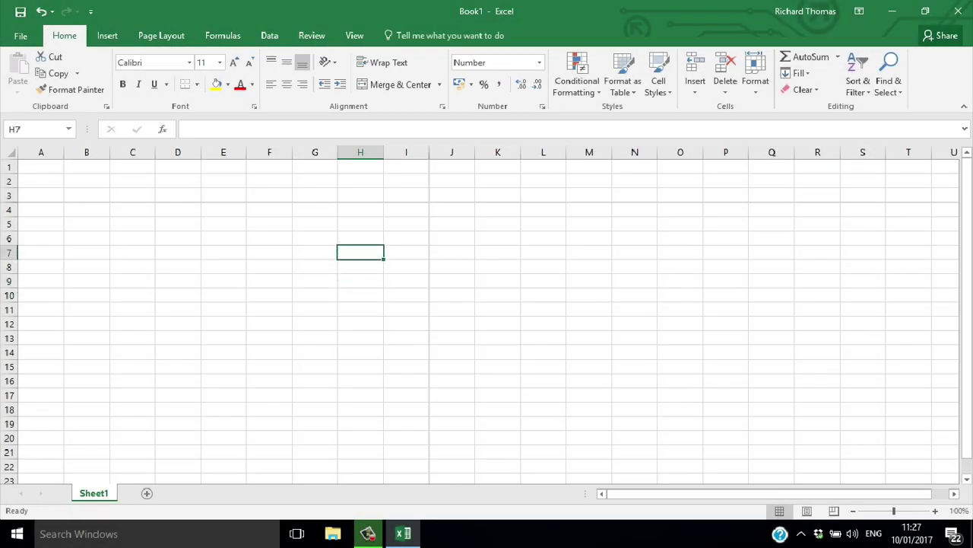
{"action": "key", "text": "Up"}
{"action": "key", "text": "Up"}
{"action": "key", "text": "Up"}
{"action": "key", "text": "Up"}
{"action": "key", "text": "Left"}
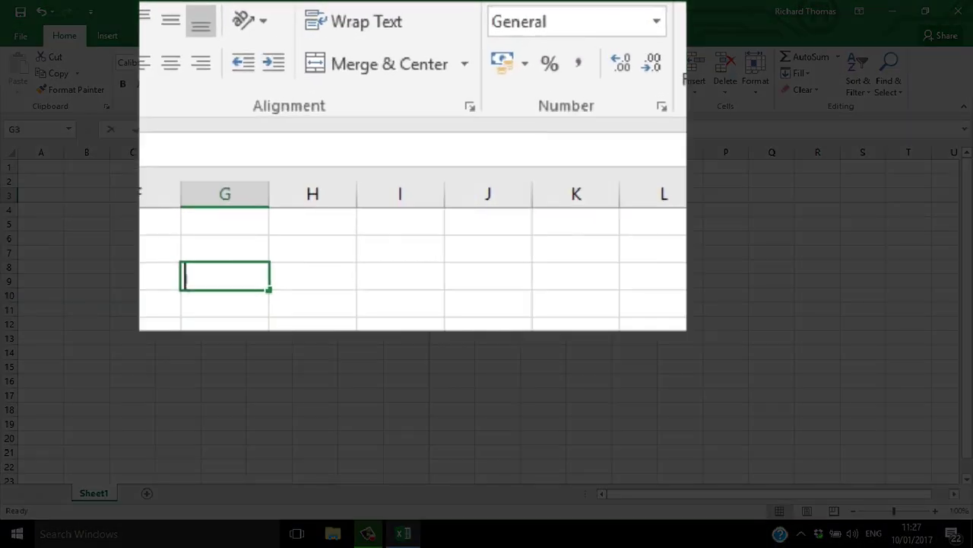
{"action": "type", "text": "7"}
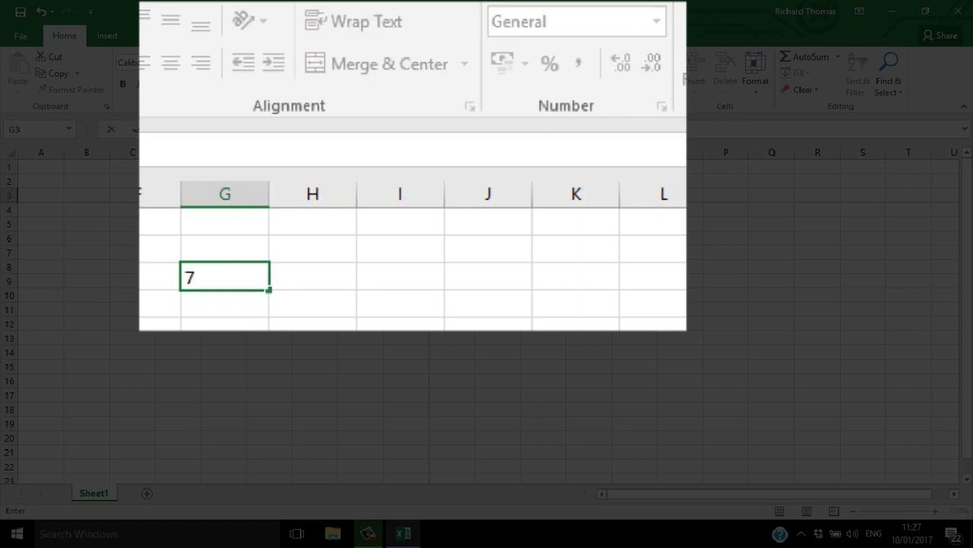
{"action": "key", "text": "Right"}
{"action": "type", "text": "7"}
{"action": "key", "text": "Right"}
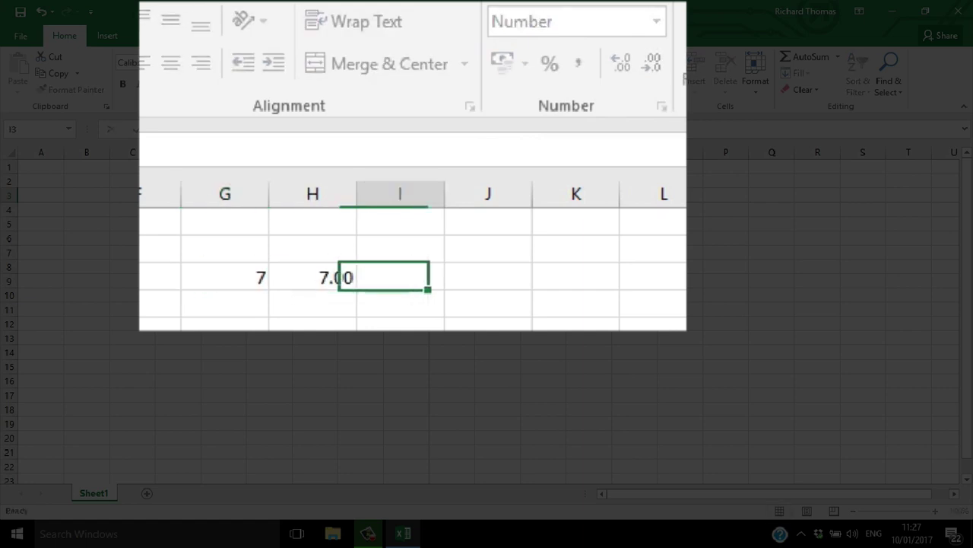
{"action": "type", "text": "7"}
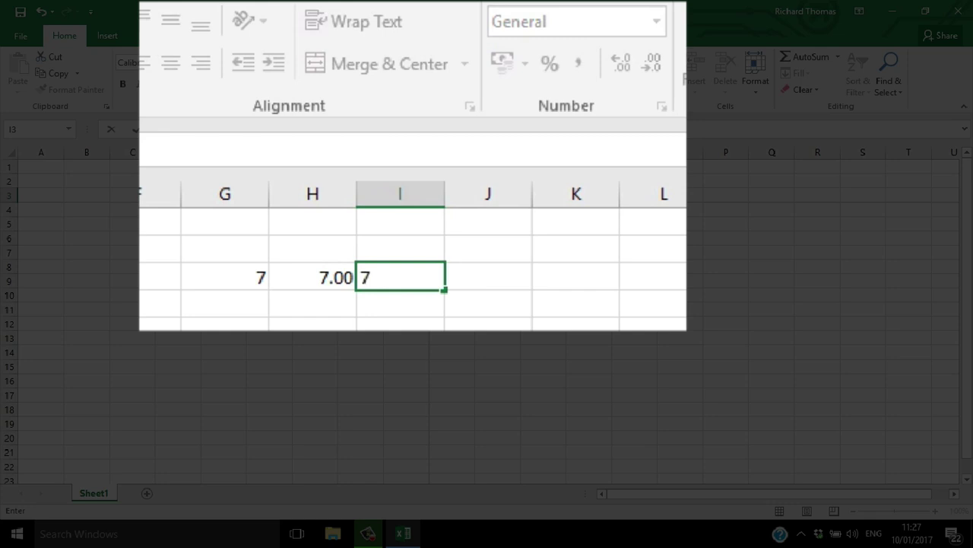
{"action": "key", "text": "Right"}
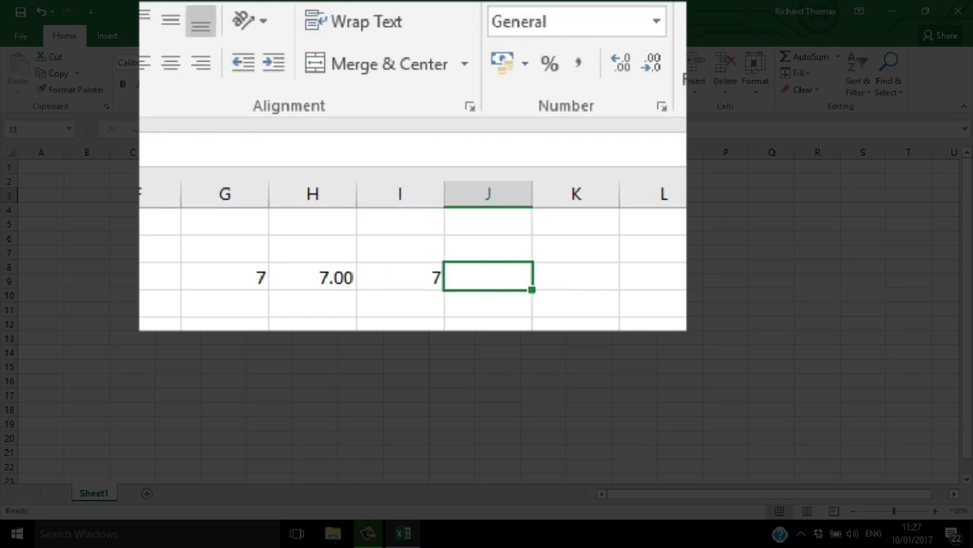
{"action": "key", "text": "Right"}
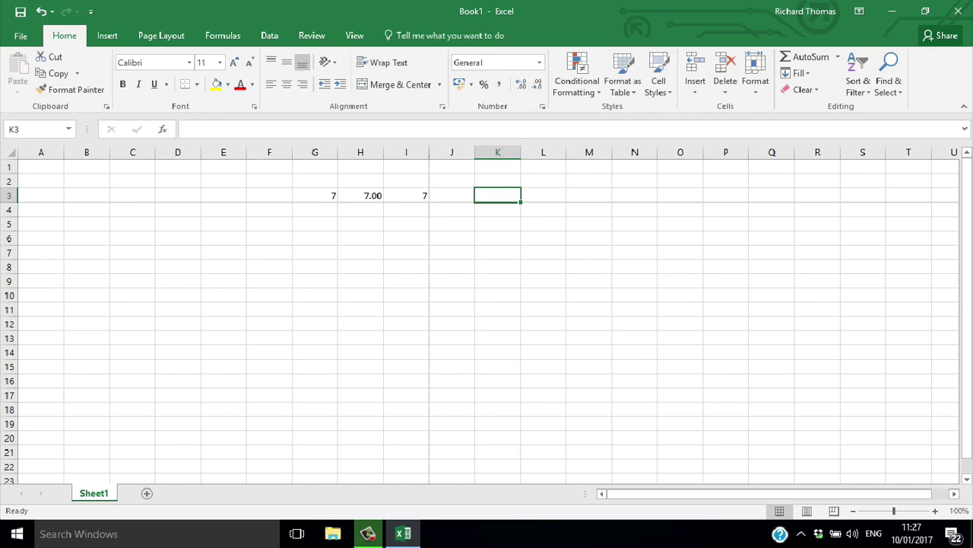
{"action": "key", "text": "Left"}
{"action": "key", "text": "Left"}
{"action": "key", "text": "Left"}
{"action": "key", "text": "shift+Right"}
{"action": "key", "text": "shift+Right"}
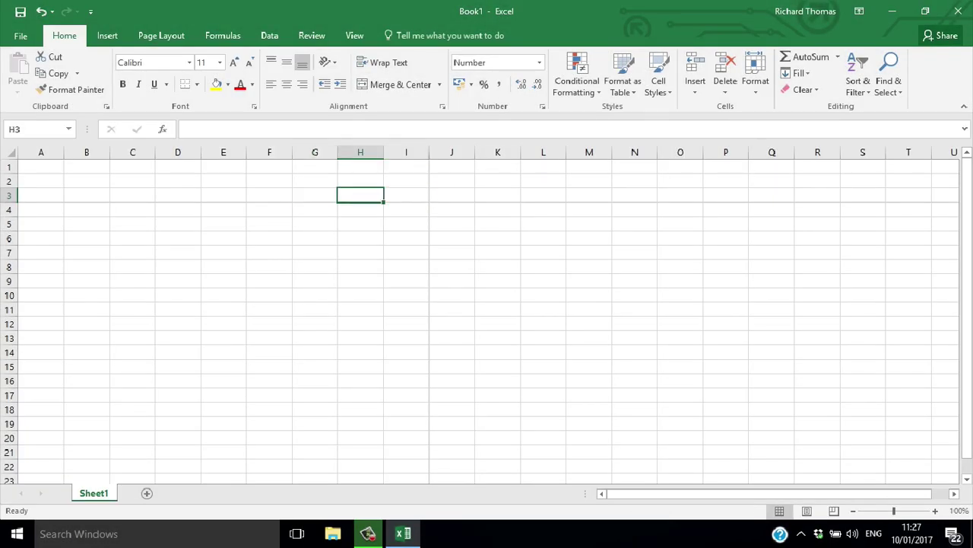
Enter 56, 355 and 89 into H3:H5.
{"action": "type", "text": "56"}
{"action": "key", "text": "Return"}
{"action": "type", "text": "355"}
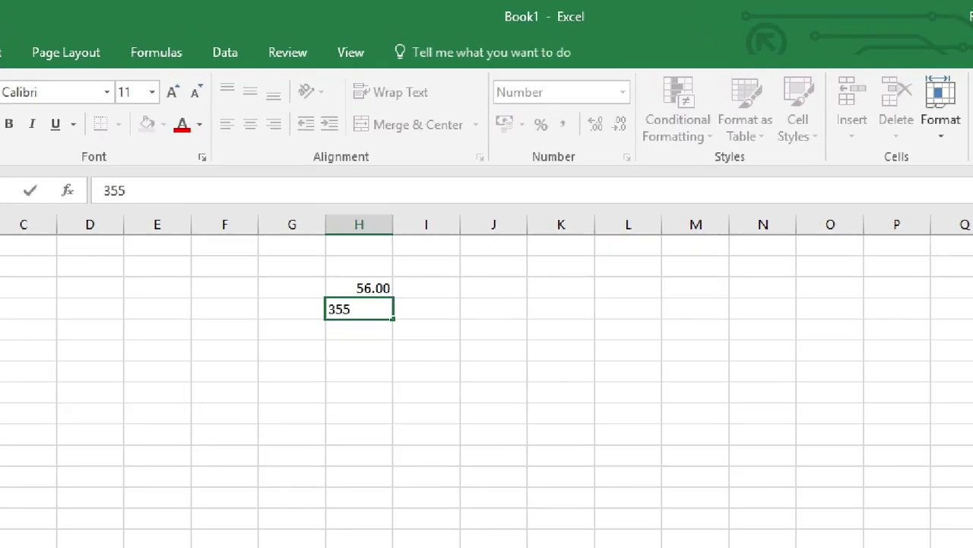
{"action": "key", "text": "Return"}
{"action": "type", "text": "89"}
{"action": "key", "text": "Return"}
Enter 34.67, 55.86, 2.90 and 0.76 into H6:H9.
{"action": "type", "text": "34"}
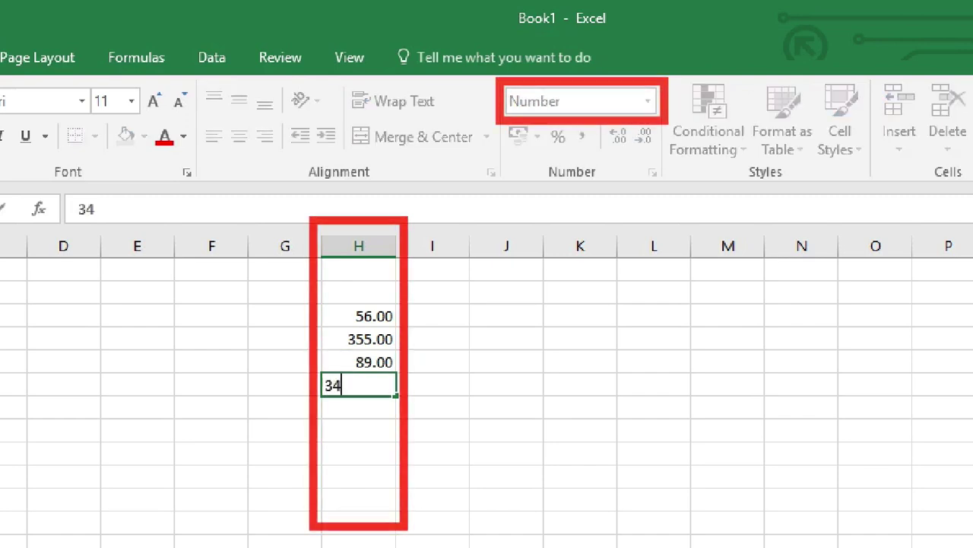
{"action": "type", "text": ".67"}
{"action": "key", "text": "Return"}
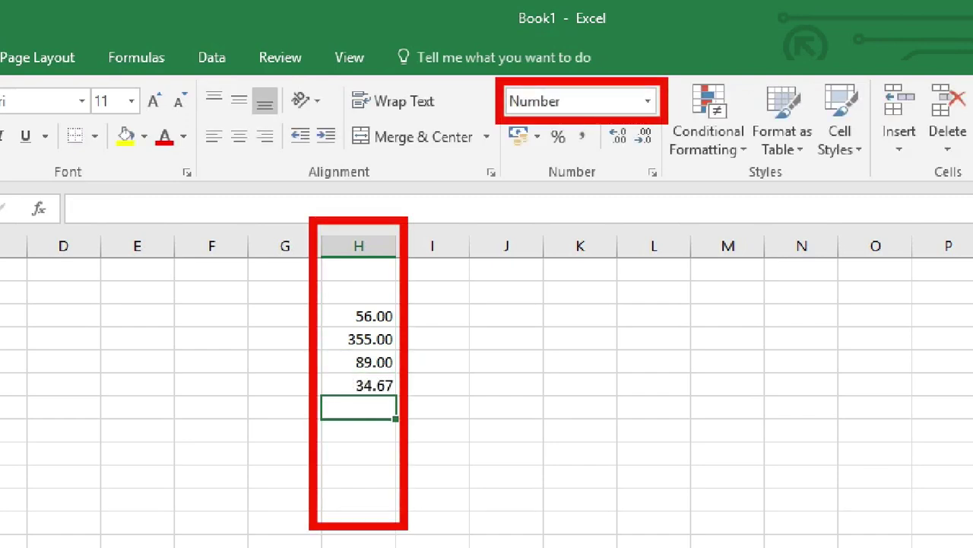
{"action": "type", "text": "55.86"}
{"action": "key", "text": "Return"}
{"action": "type", "text": "2"}
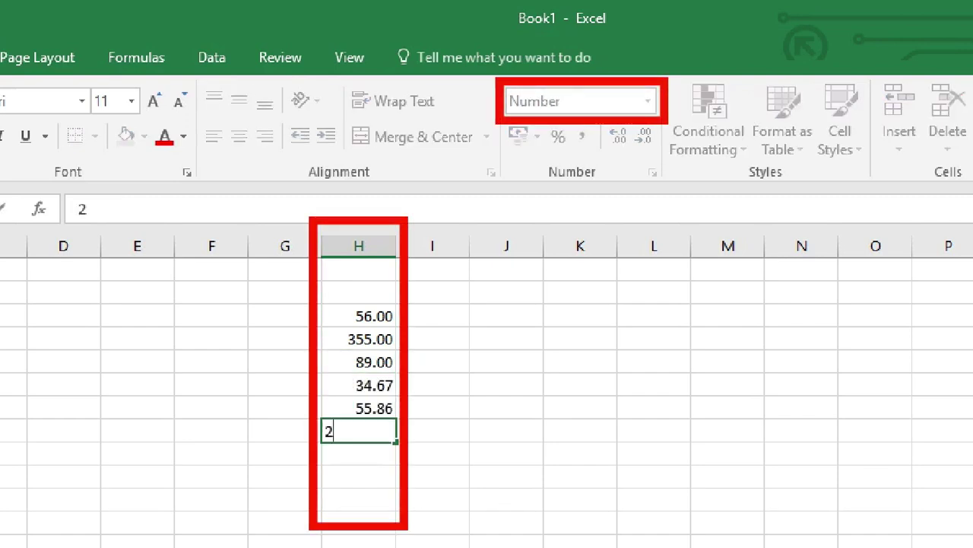
{"action": "type", "text": ".90"}
{"action": "key", "text": "Return"}
{"action": "type", "text": "0."}
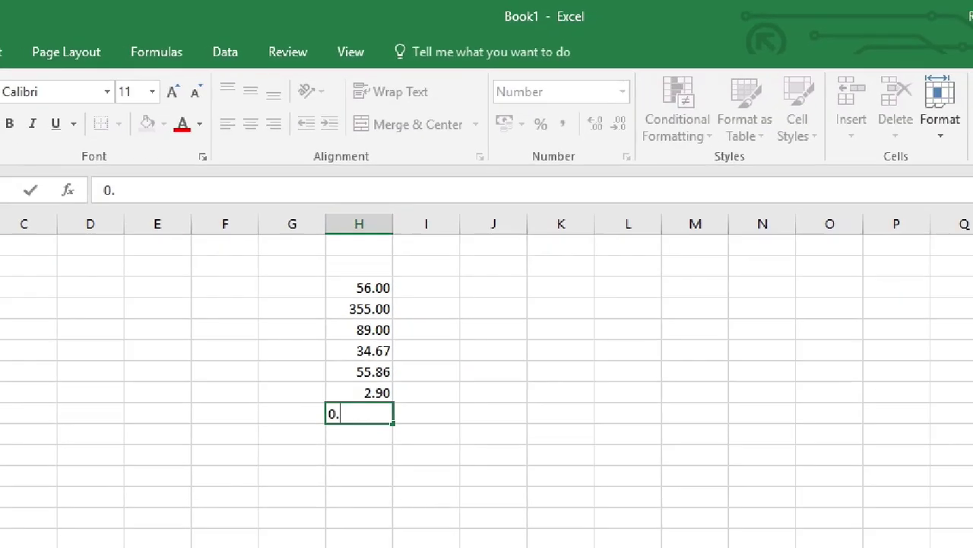
{"action": "type", "text": "76"}
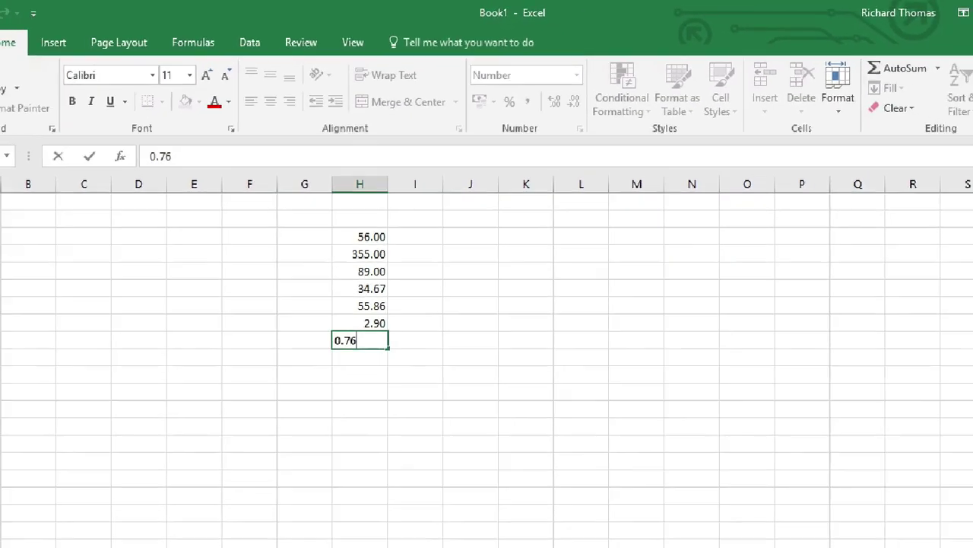
{"action": "key", "text": "Return"}
{"action": "left_click", "coordinate": [361, 152]}
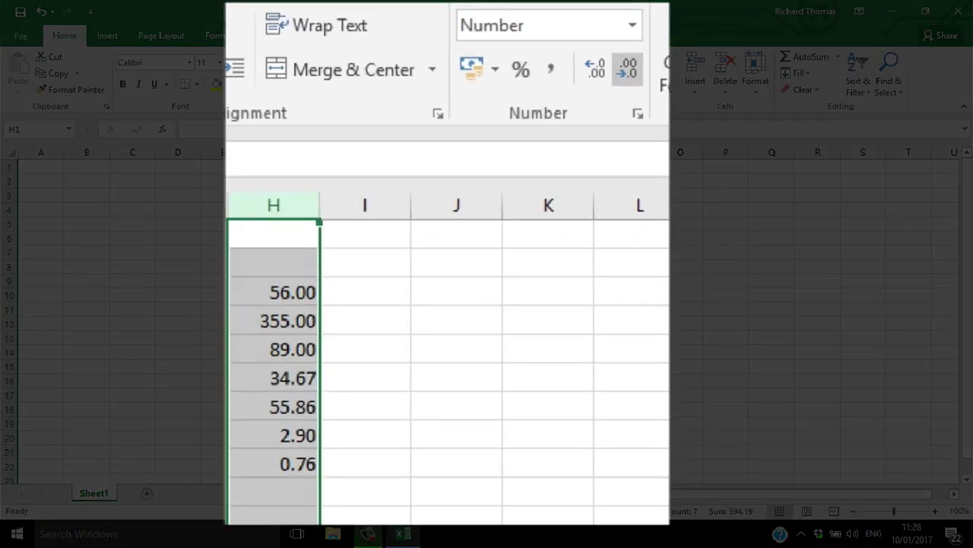
{"action": "left_click", "coordinate": [537, 83]}
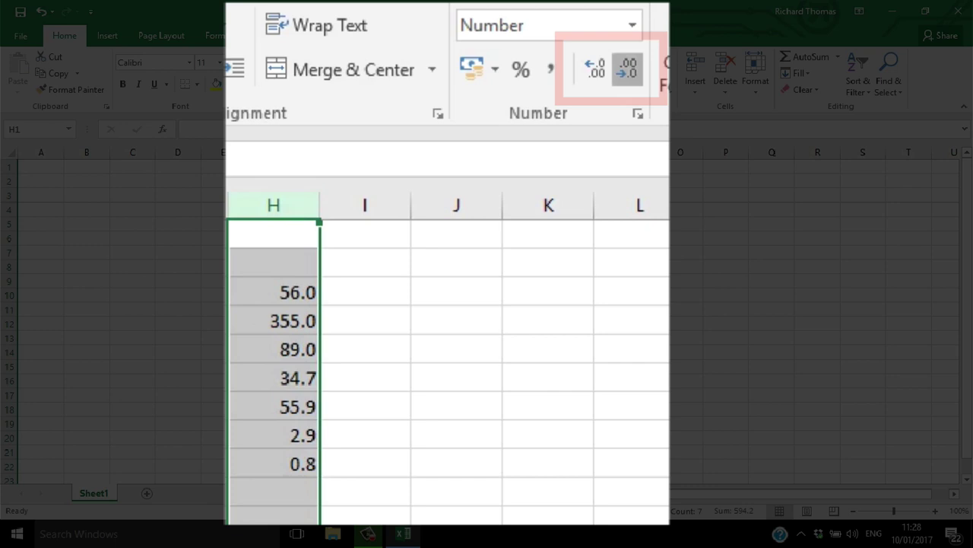
{"action": "left_click", "coordinate": [538, 84]}
{"action": "left_click", "coordinate": [522, 84]}
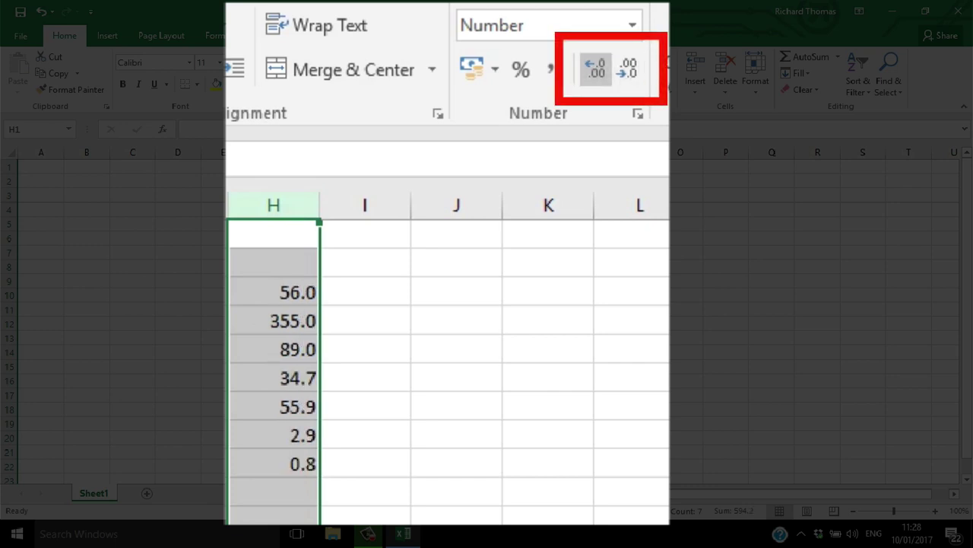
{"action": "left_click", "coordinate": [595, 68]}
{"action": "left_click", "coordinate": [595, 69]}
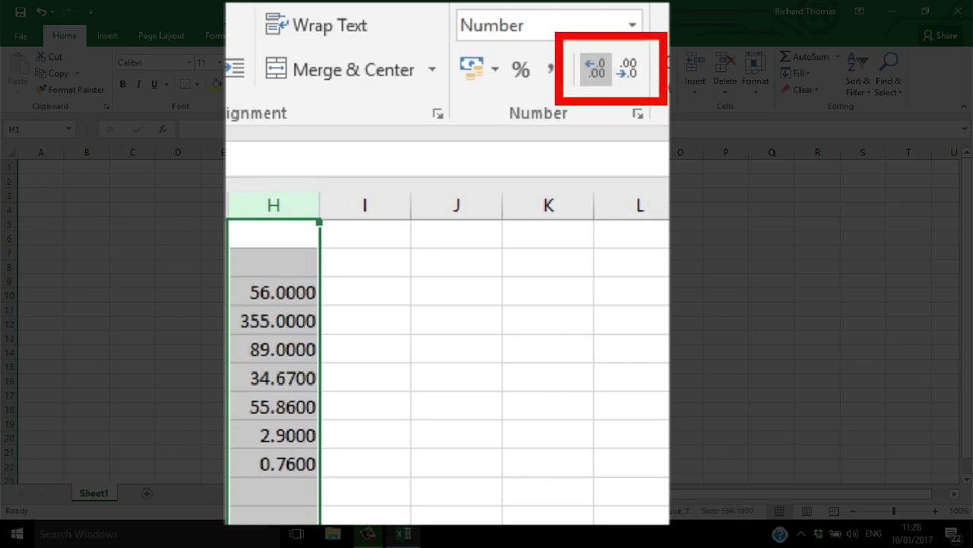
{"action": "left_click", "coordinate": [628, 69]}
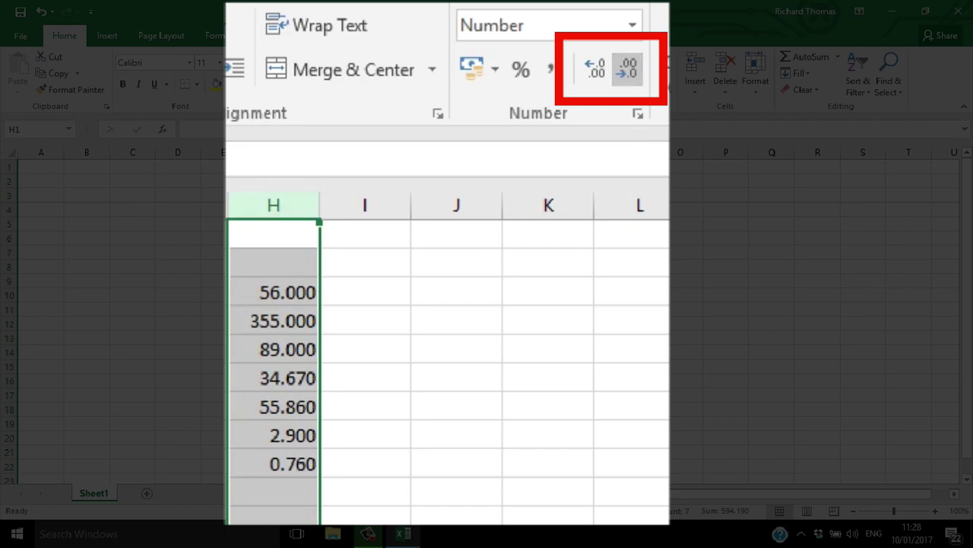
{"action": "left_click", "coordinate": [627, 68]}
{"action": "left_click", "coordinate": [588, 338]}
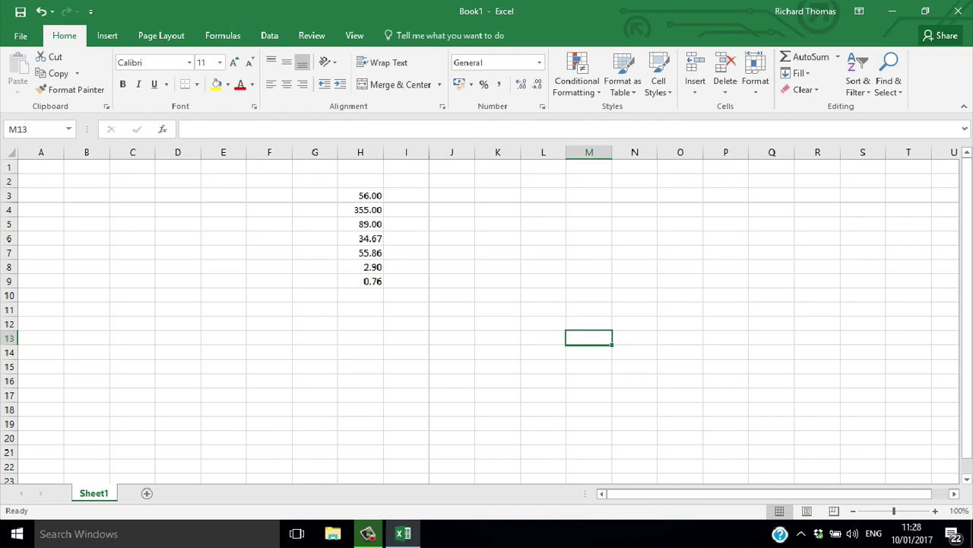
Apply the Currency (£) number format to column H.
{"action": "left_click", "coordinate": [360, 153]}
{"action": "left_click", "coordinate": [539, 62]}
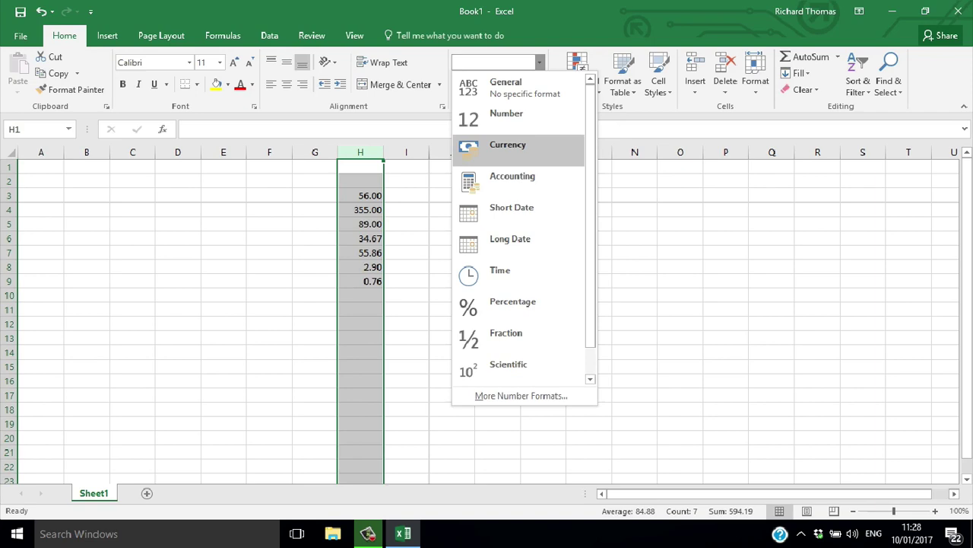
{"action": "left_click", "coordinate": [508, 144]}
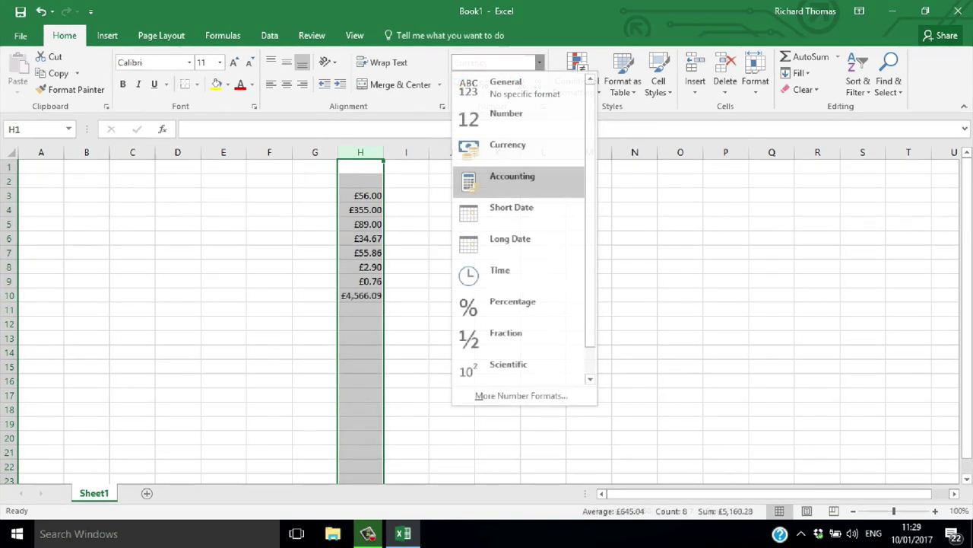
Apply the Accounting format to column H, review it, then reselect the column.
{"action": "left_click", "coordinate": [512, 175]}
{"action": "left_click", "coordinate": [596, 309]}
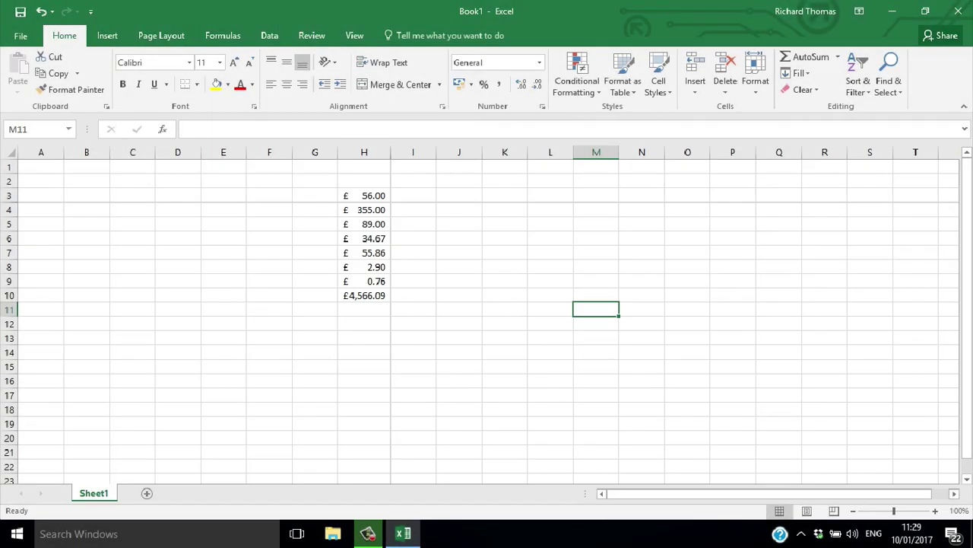
{"action": "left_click", "coordinate": [363, 152]}
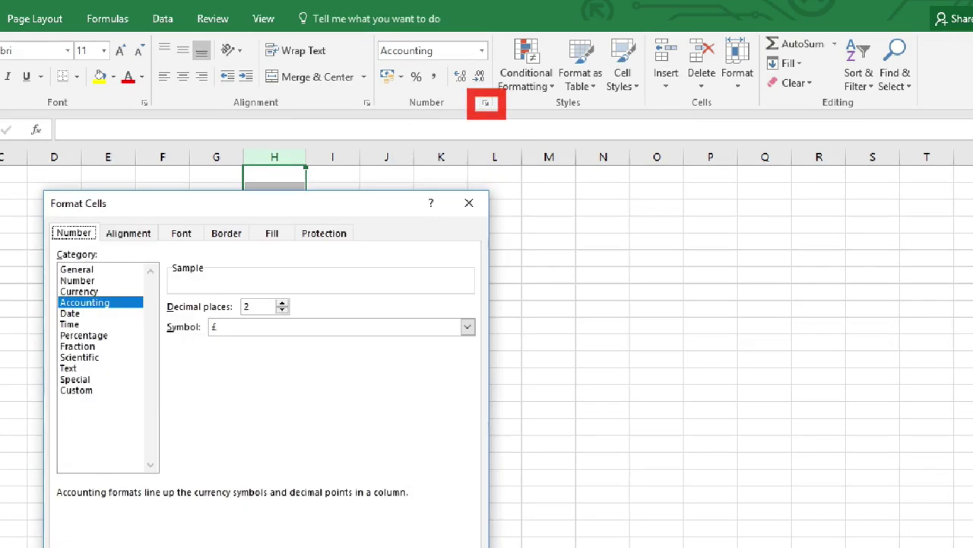
Set the Accounting format's currency symbol to None in Format Cells.
{"action": "left_click", "coordinate": [467, 327]}
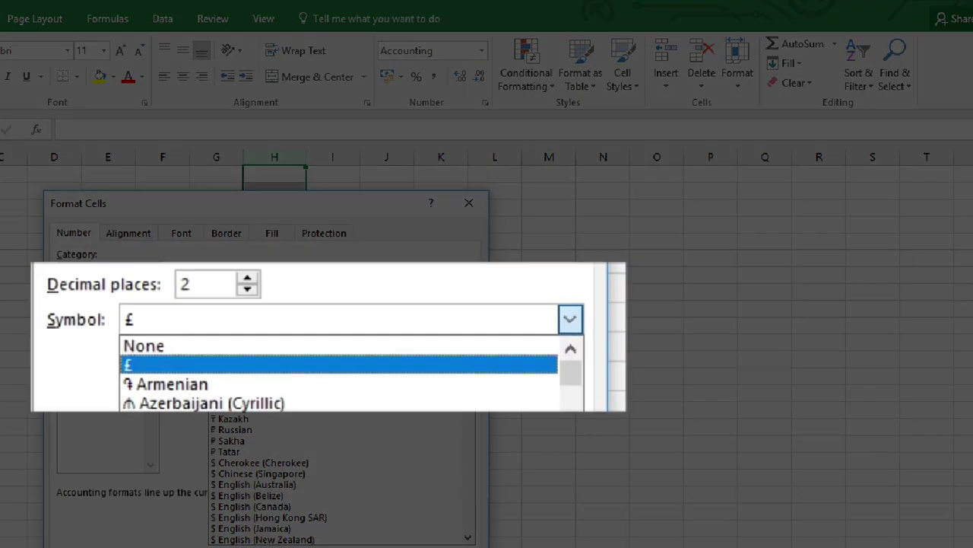
{"action": "key", "text": "Up"}
{"action": "key", "text": "Return"}
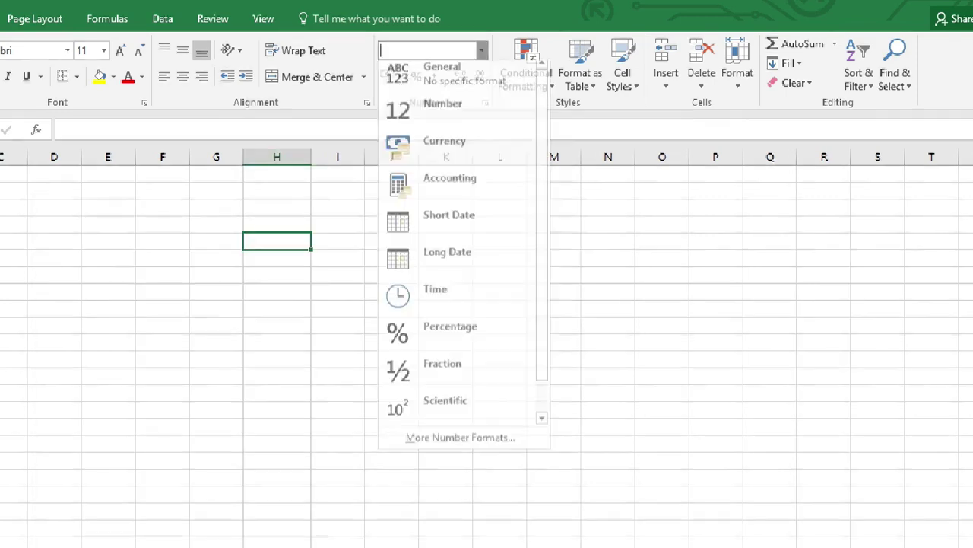
Enter 12/06/2017 in a Short Date formatted cell.
{"action": "key", "text": "Return"}
{"action": "type", "text": "12"}
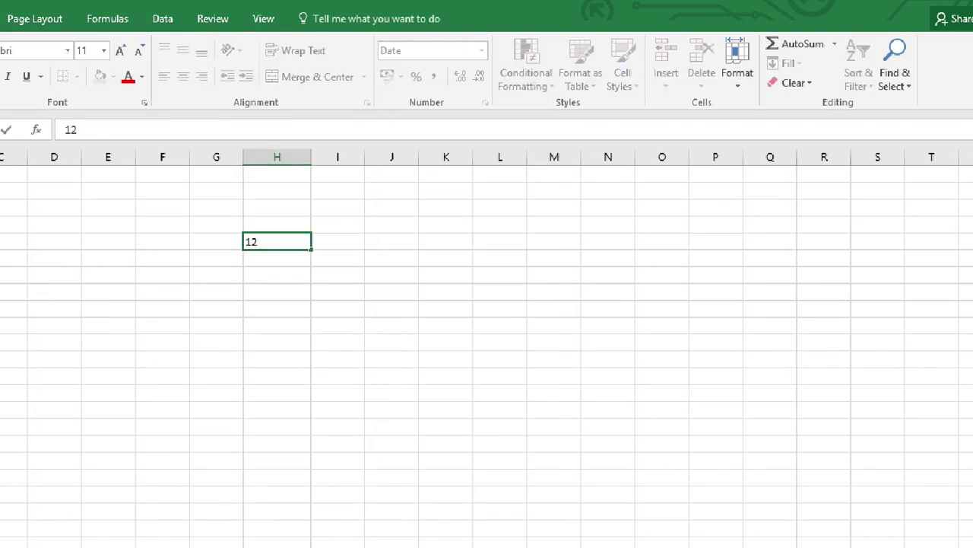
{"action": "type", "text": "/06/2017"}
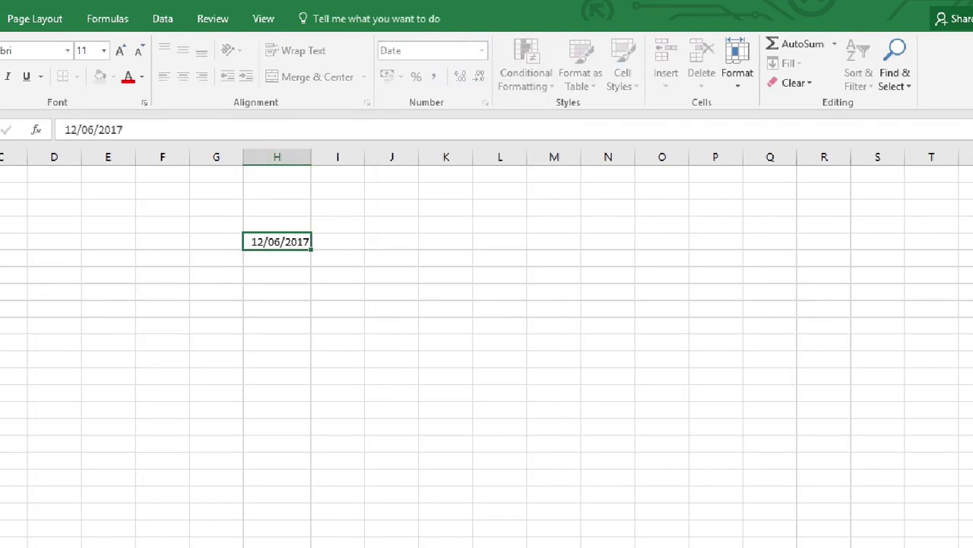
{"action": "key", "text": "Return"}
{"action": "key", "text": "Up"}
Change the date to the long style showing 12 June 2017.
{"action": "left_click", "coordinate": [485, 102]}
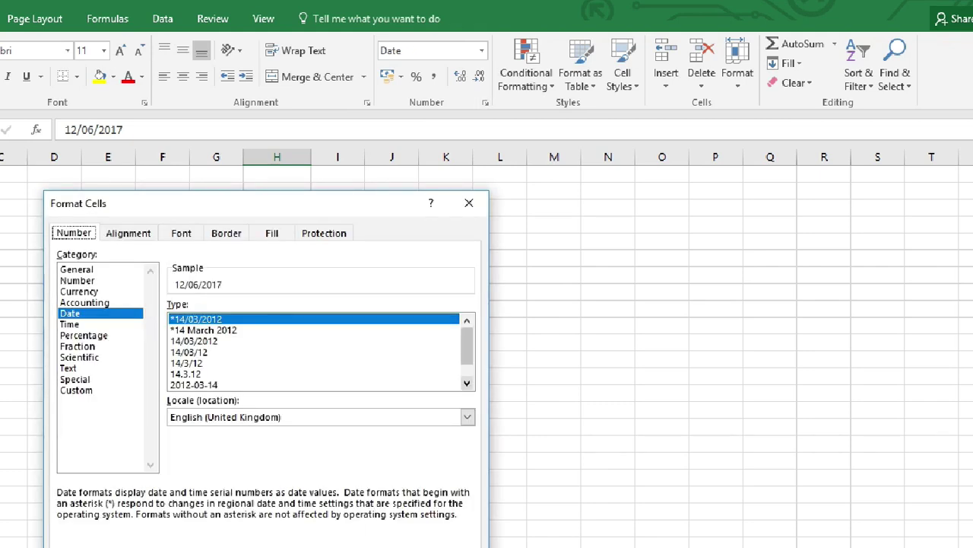
{"action": "scroll", "coordinate": [313, 352], "scroll_direction": "down", "scroll_amount": 1}
{"action": "left_click", "coordinate": [200, 373]}
{"action": "key", "text": "Return"}
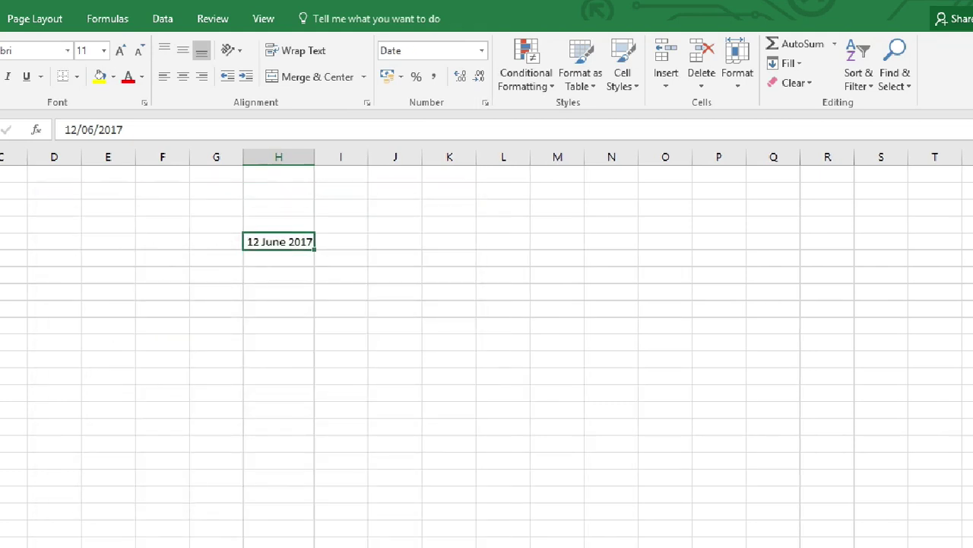
Reformat the date cell as Time, showing 00:00:00.
{"action": "key", "text": "ctrl+1"}
{"action": "key", "text": "Down"}
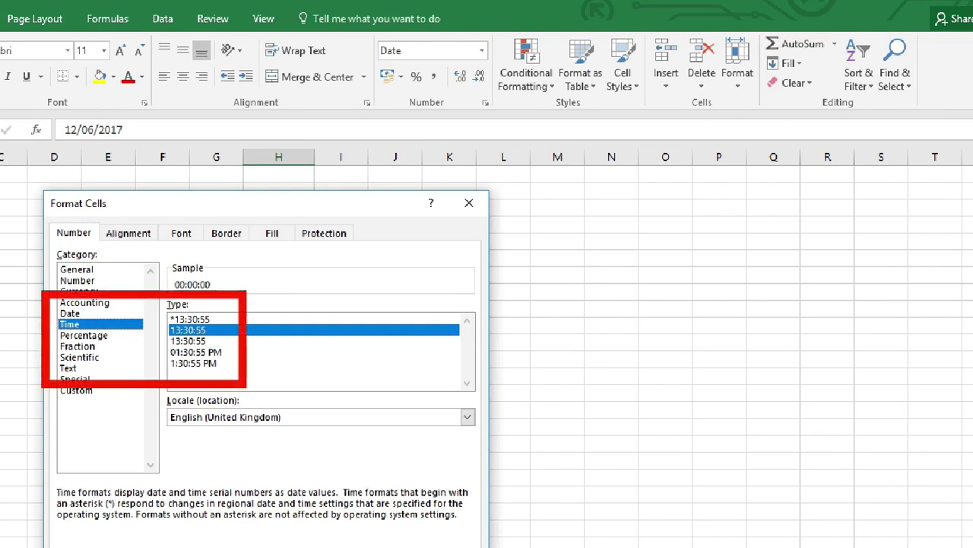
{"action": "key", "text": "Return"}
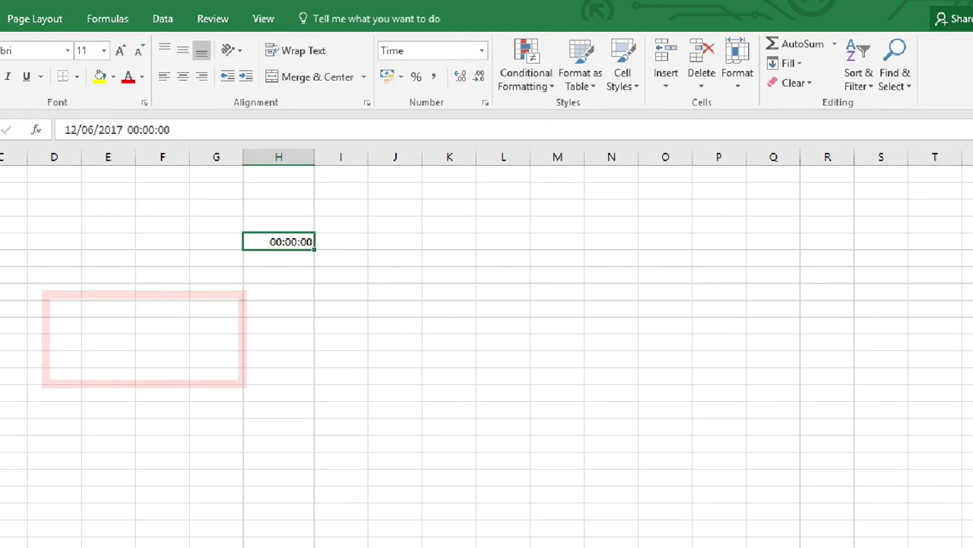
{"action": "key", "text": "Return"}
{"action": "key", "text": "alt+h"}
Format H6 as Percentage and enter 50, shown as 50.00%.
{"action": "key", "text": "n"}
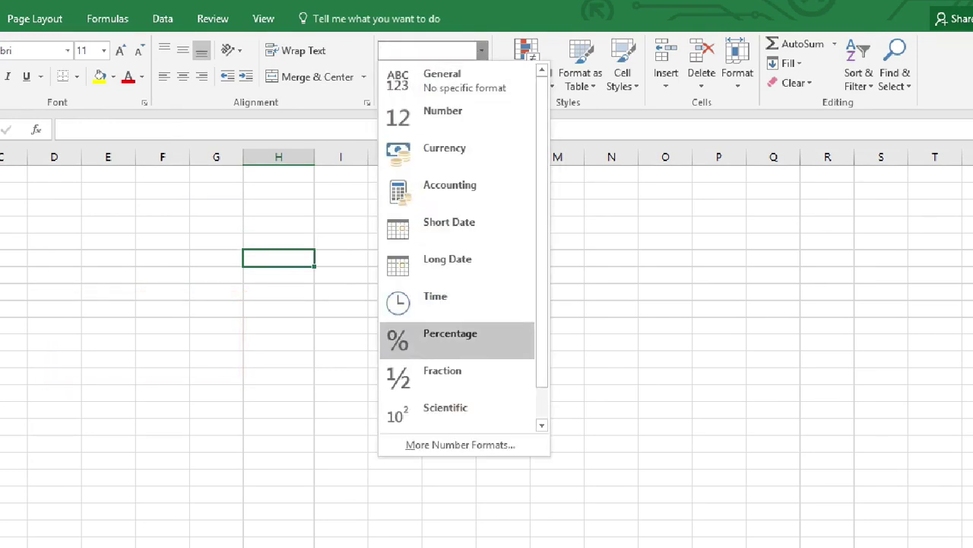
{"action": "key", "text": "Return"}
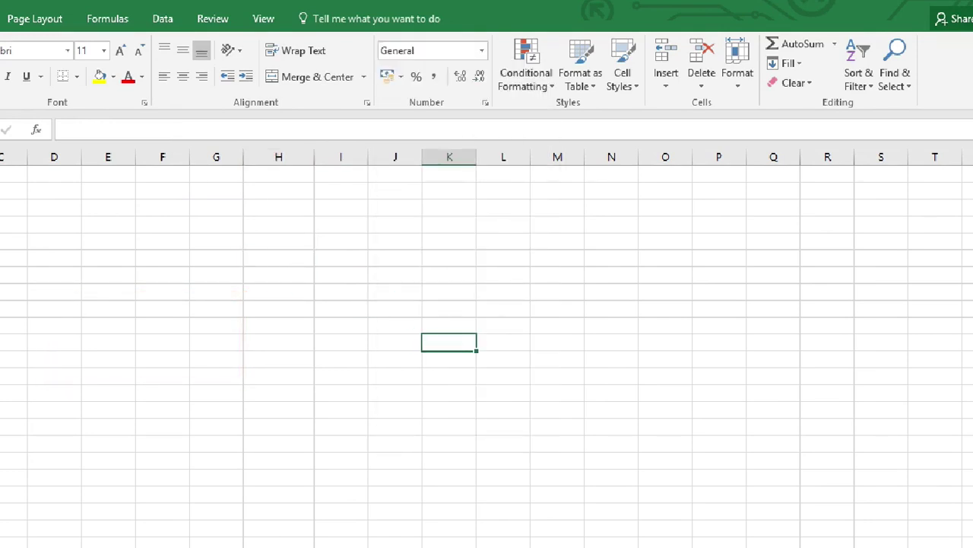
{"action": "key", "text": "F2"}
{"action": "type", "text": "5"}
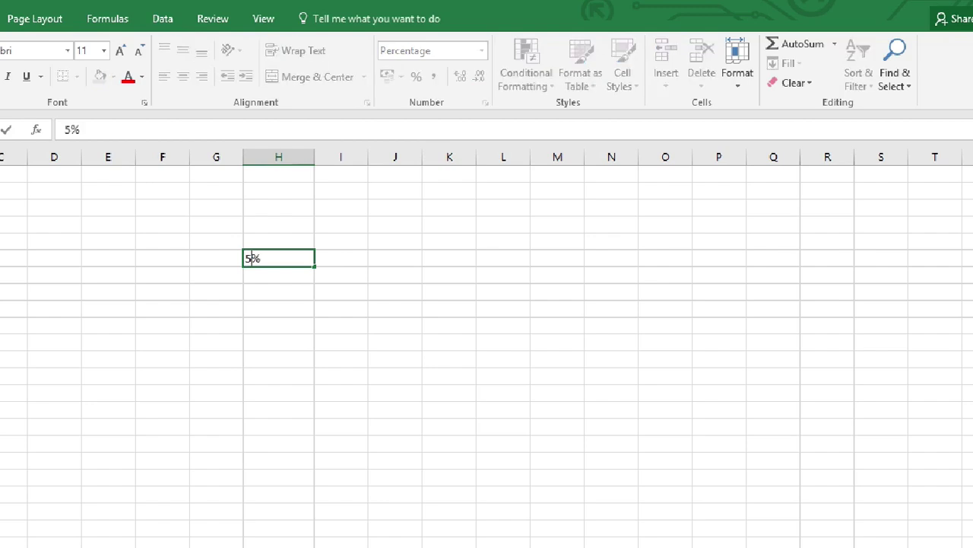
{"action": "type", "text": "0"}
{"action": "key", "text": "Return"}
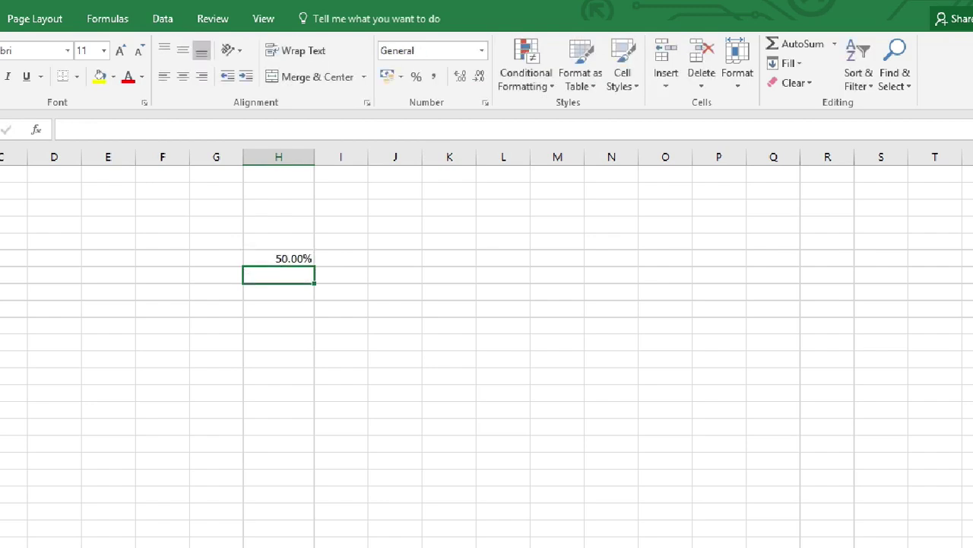
Enter 100 in I6 and a J6 formula =SUM(I6*H6) giving 50% of 100.
{"action": "key", "text": "Up"}
{"action": "key", "text": "Right"}
{"action": "type", "text": "100"}
{"action": "key", "text": "Tab"}
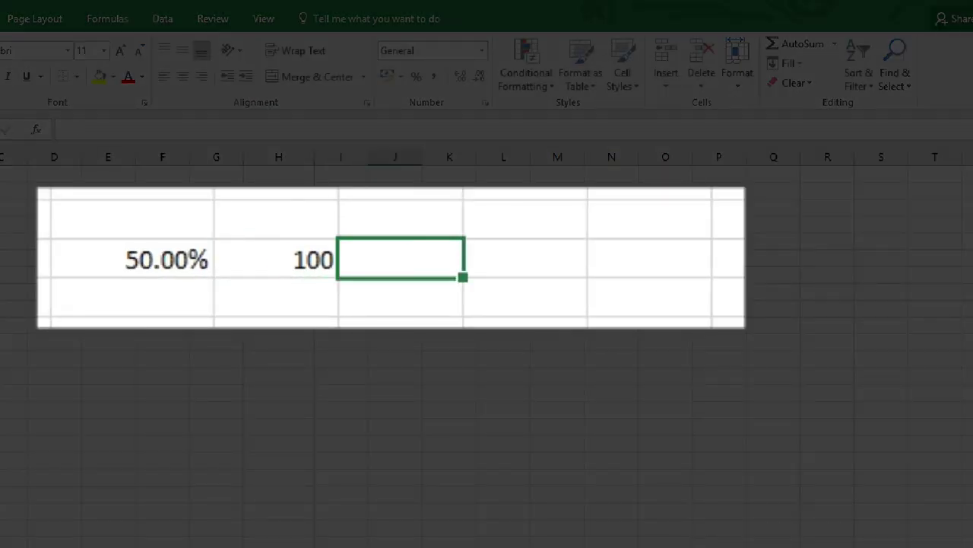
{"action": "key", "text": "alt+equal"}
{"action": "key", "text": "shift+Right"}
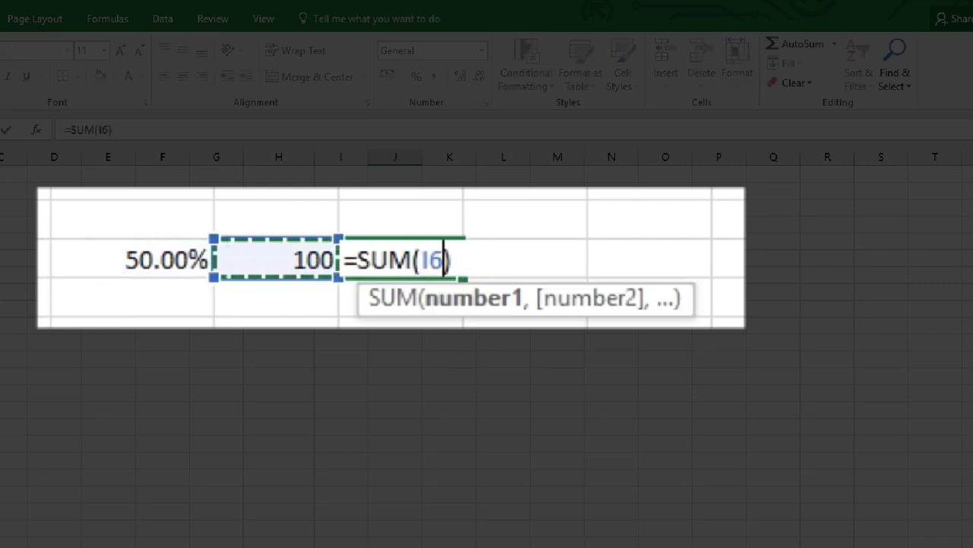
{"action": "type", "text": "*"}
{"action": "key", "text": "Return"}
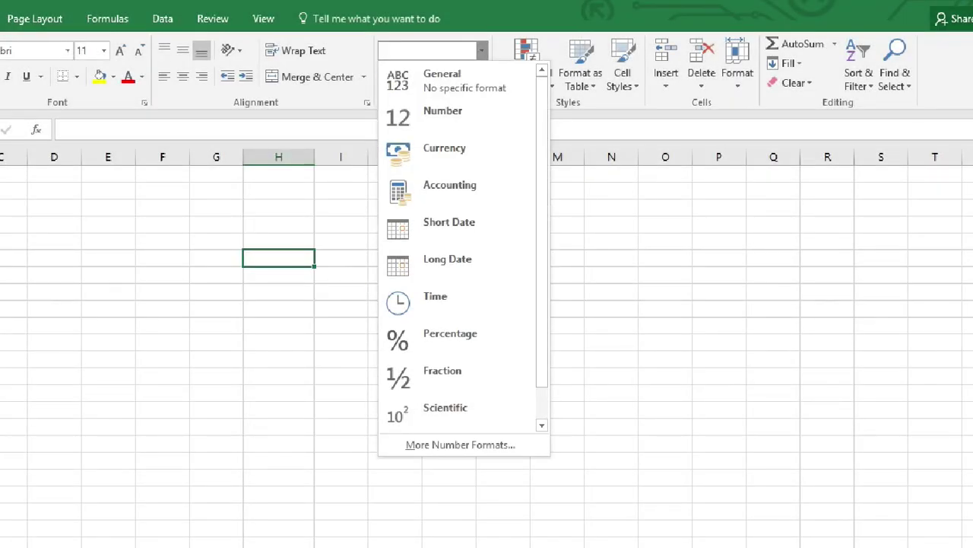
Format H6 as Fraction and enter 1/4.
{"action": "key", "text": "Down"}
{"action": "key", "text": "Down"}
{"action": "key", "text": "Down"}
{"action": "key", "text": "Down"}
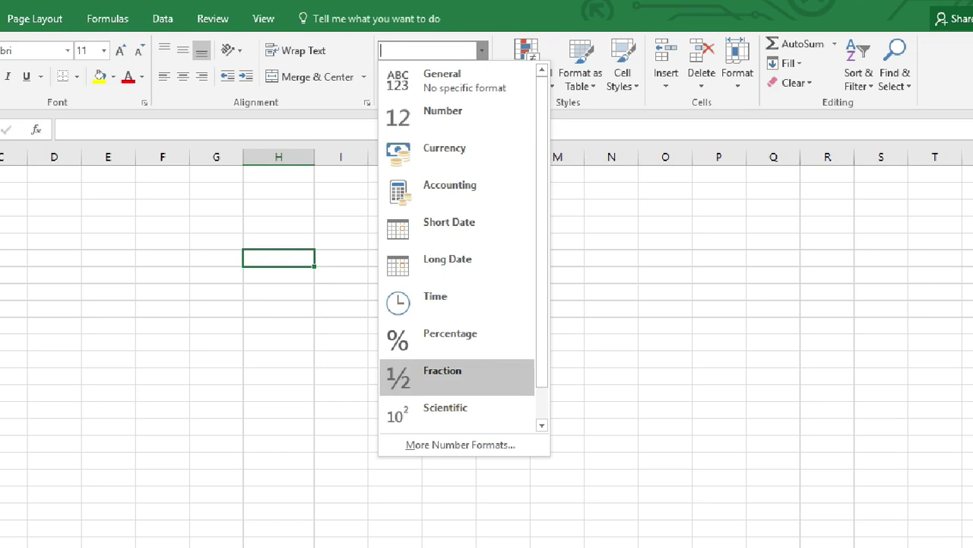
{"action": "key", "text": "Return"}
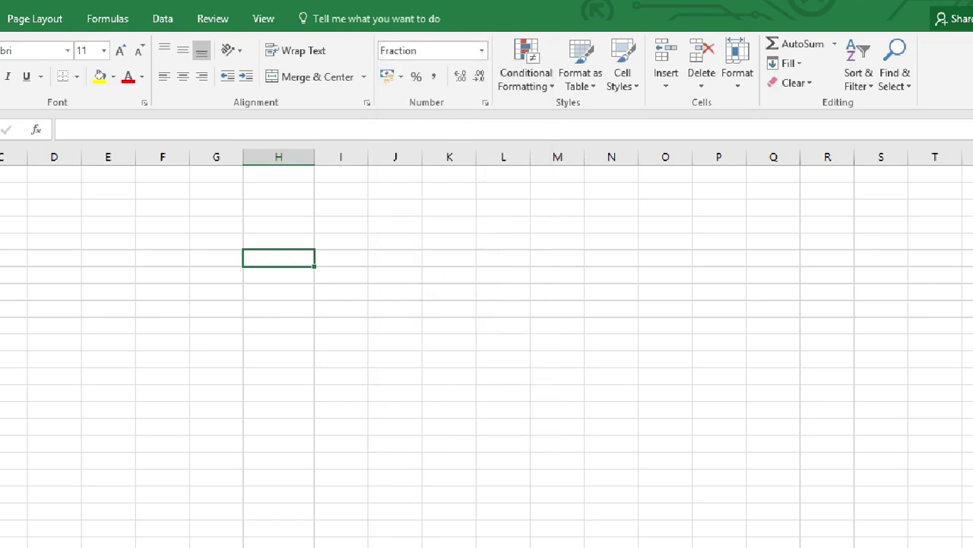
{"action": "type", "text": "1/4"}
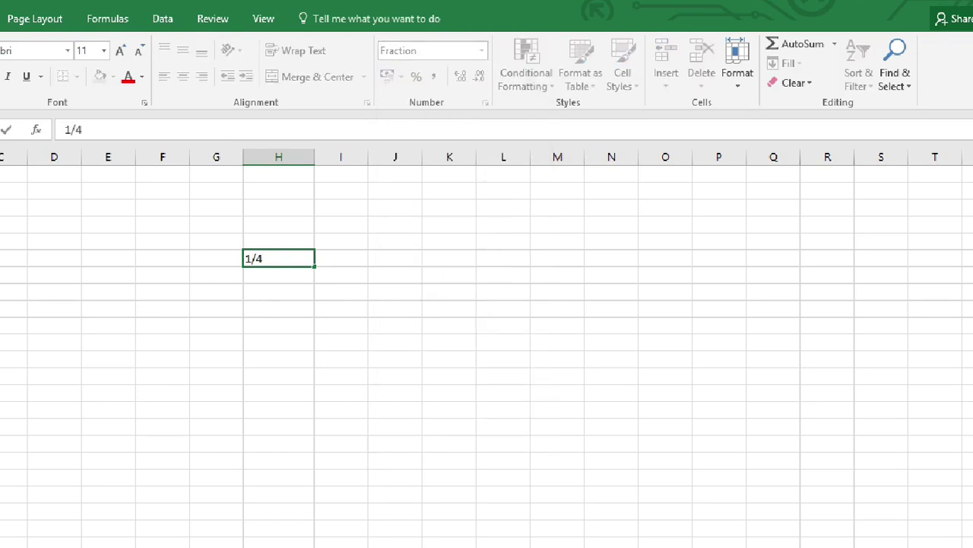
{"action": "key", "text": "Return"}
Enter 100 in I6 and a J6 formula =SUM(I6*H6) returning 25.
{"action": "left_click", "coordinate": [340, 258]}
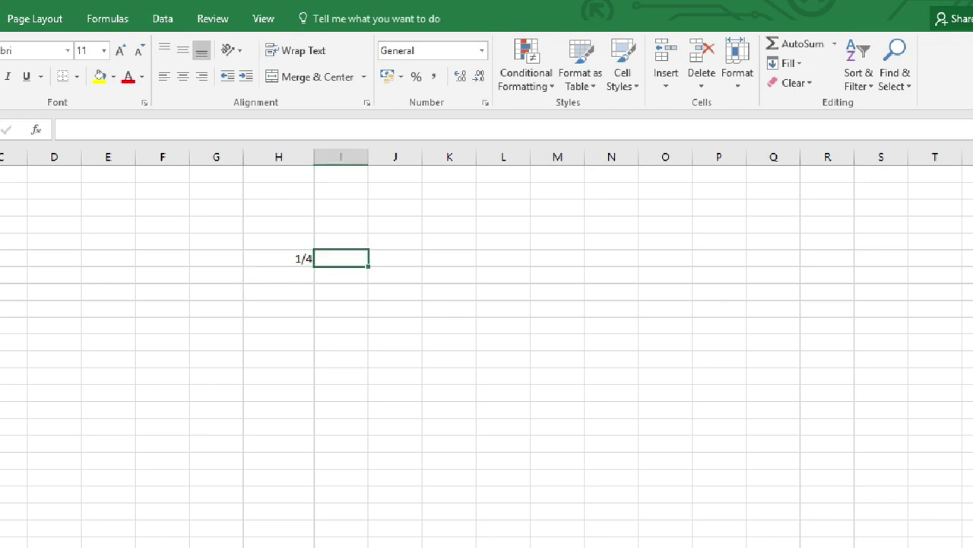
{"action": "type", "text": "100"}
{"action": "left_click", "coordinate": [394, 359]}
{"action": "left_click", "coordinate": [395, 259]}
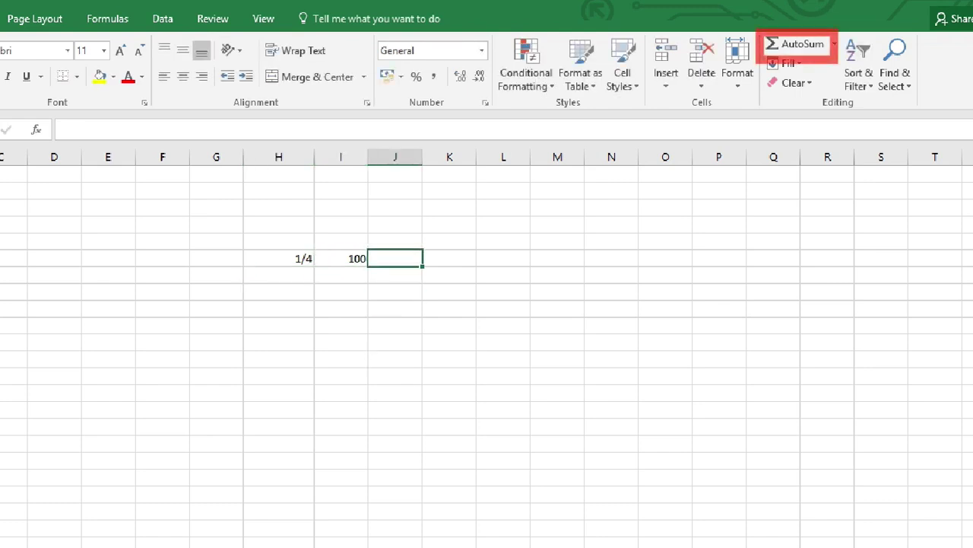
{"action": "left_click", "coordinate": [797, 44]}
{"action": "key", "text": "Left"}
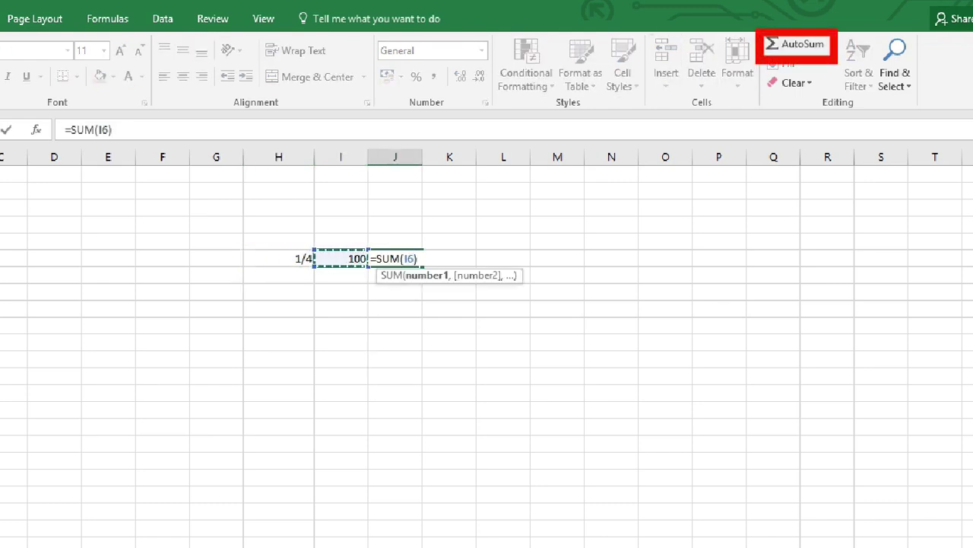
{"action": "type", "text": "*"}
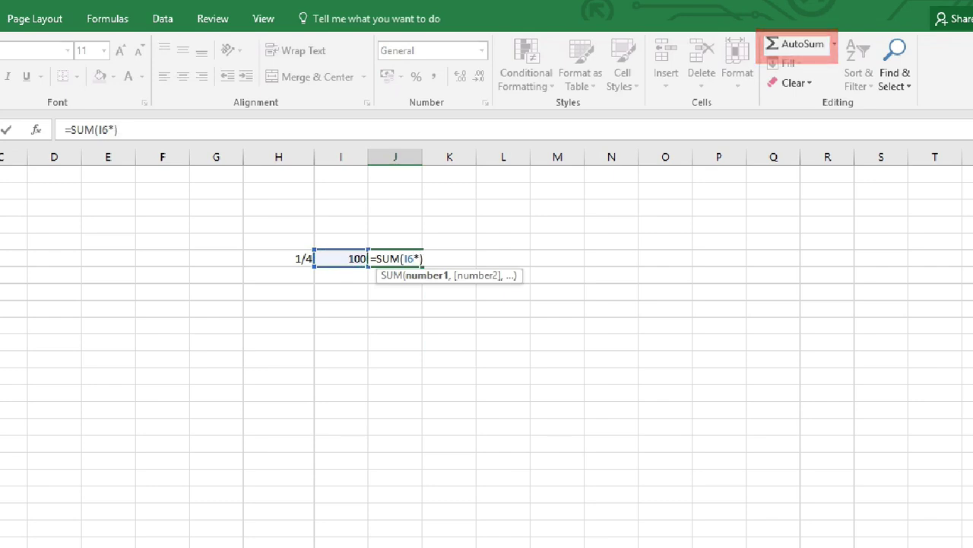
{"action": "key", "text": "Left"}
{"action": "key", "text": "Left"}
{"action": "key", "text": "Return"}
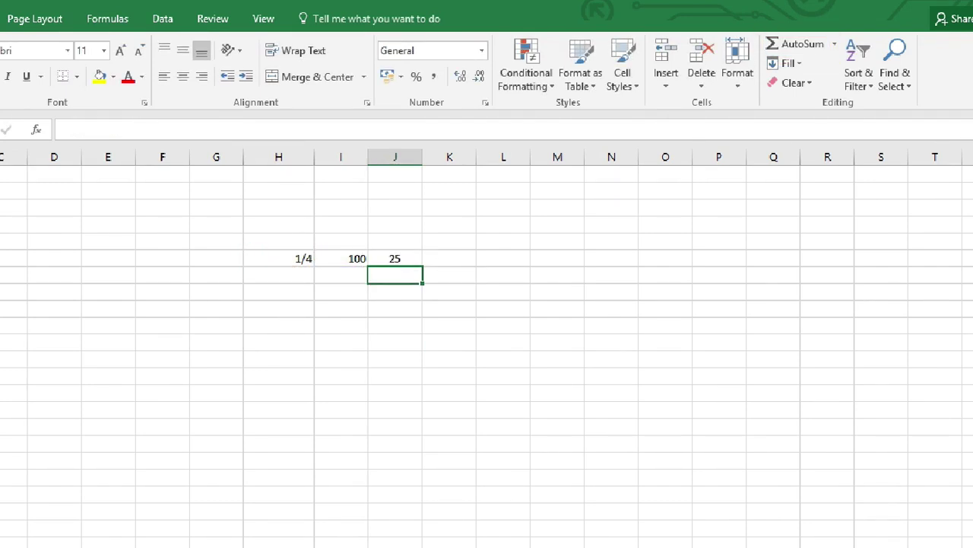
{"action": "key", "text": "alt+h"}
{"action": "key", "text": "n"}
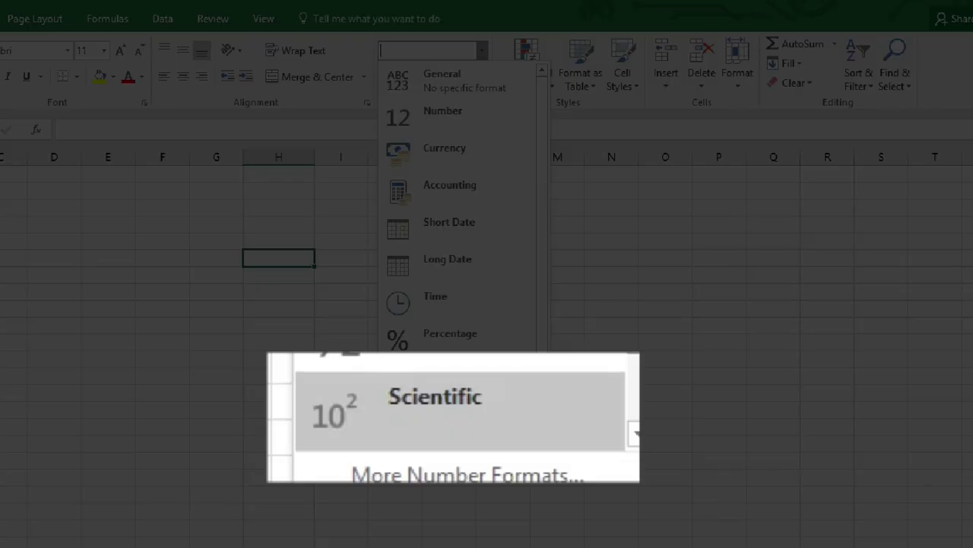
Switch H6 from Scientific to Text format and enter '45 is good'.
{"action": "key", "text": "Return"}
{"action": "left_click", "coordinate": [486, 102]}
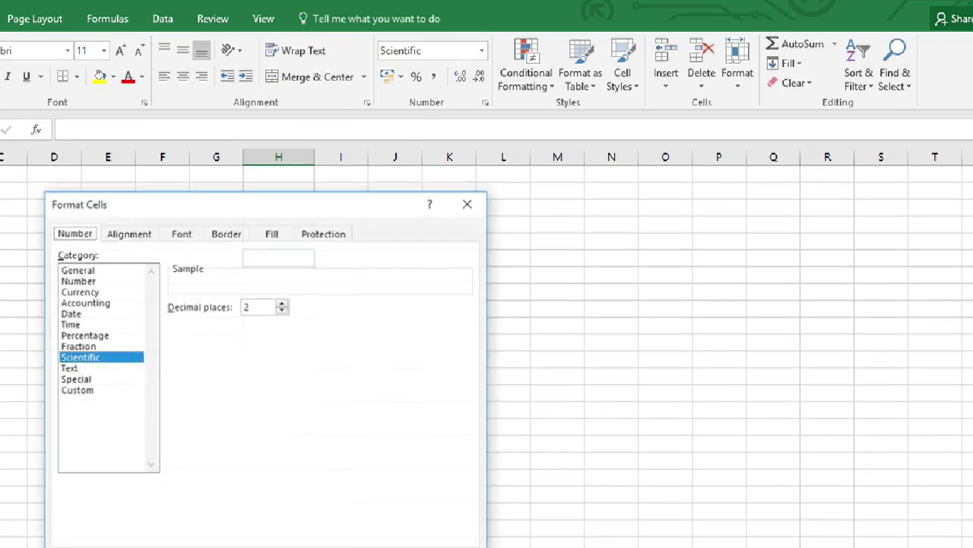
{"action": "key", "text": "Down"}
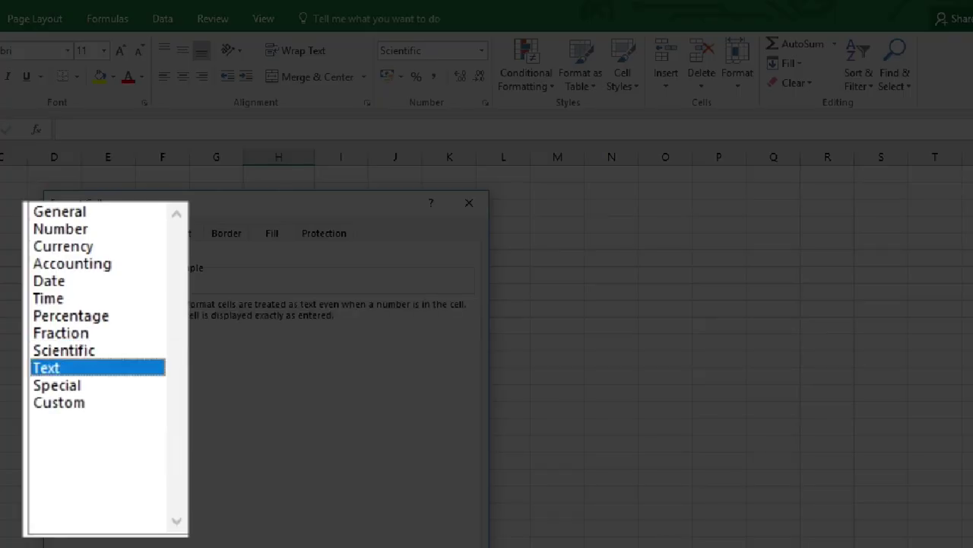
{"action": "key", "text": "Return"}
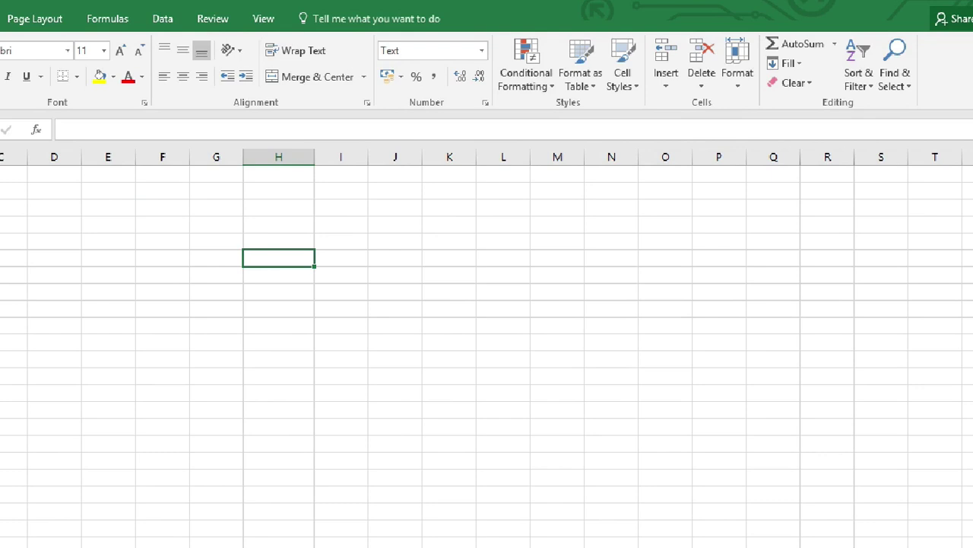
{"action": "type", "text": "45"}
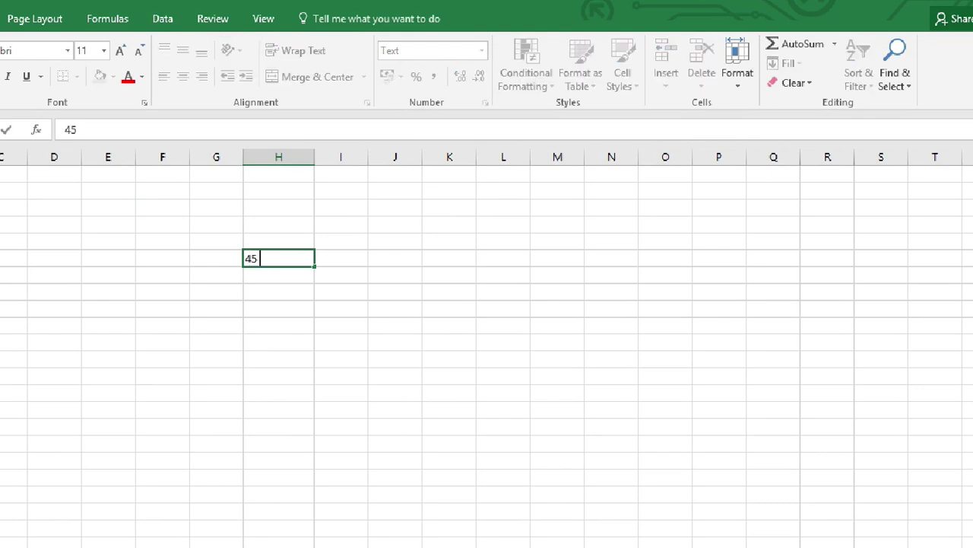
{"action": "type", "text": " is good"}
{"action": "key", "text": "ctrl+Return"}
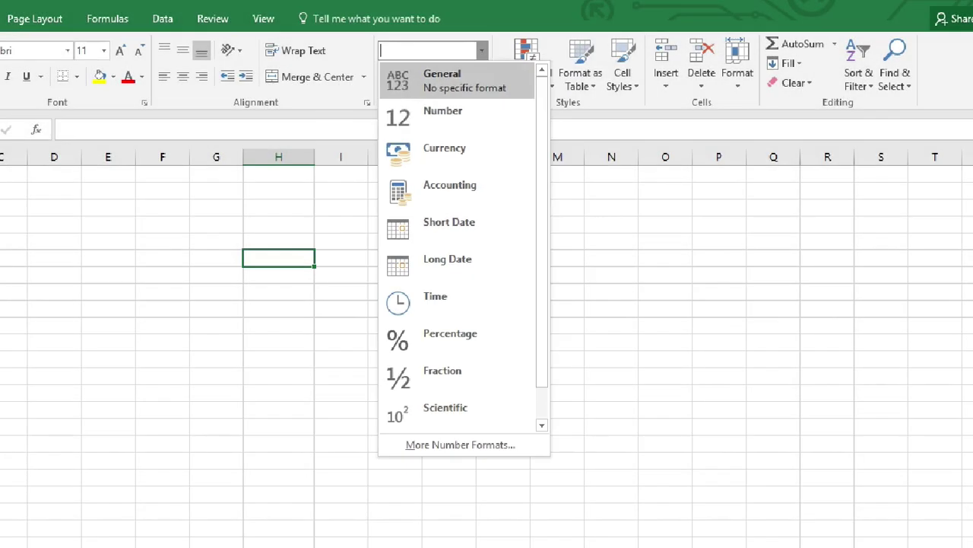
Scroll the number format list so Text shows below Scientific.
{"action": "scroll", "coordinate": [456, 414], "scroll_direction": "down", "scroll_amount": 1}
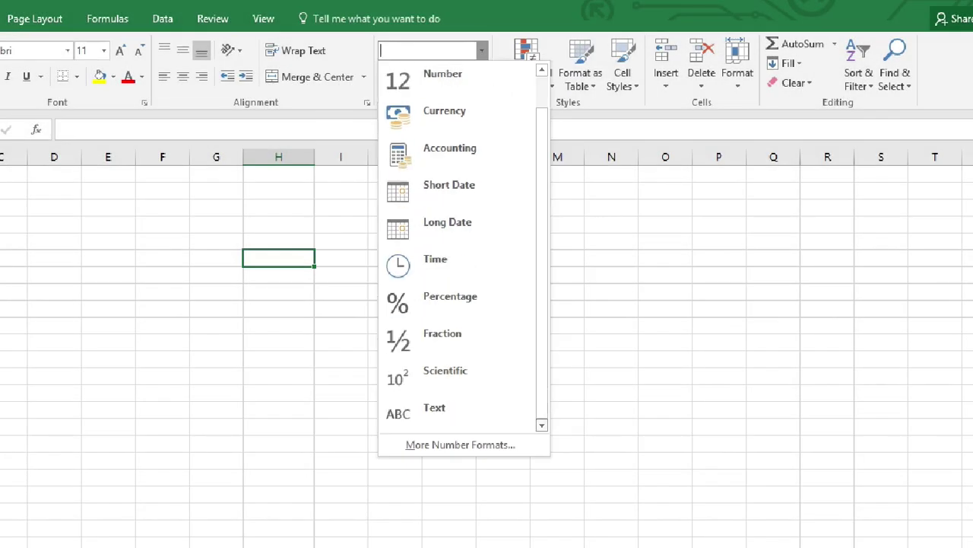